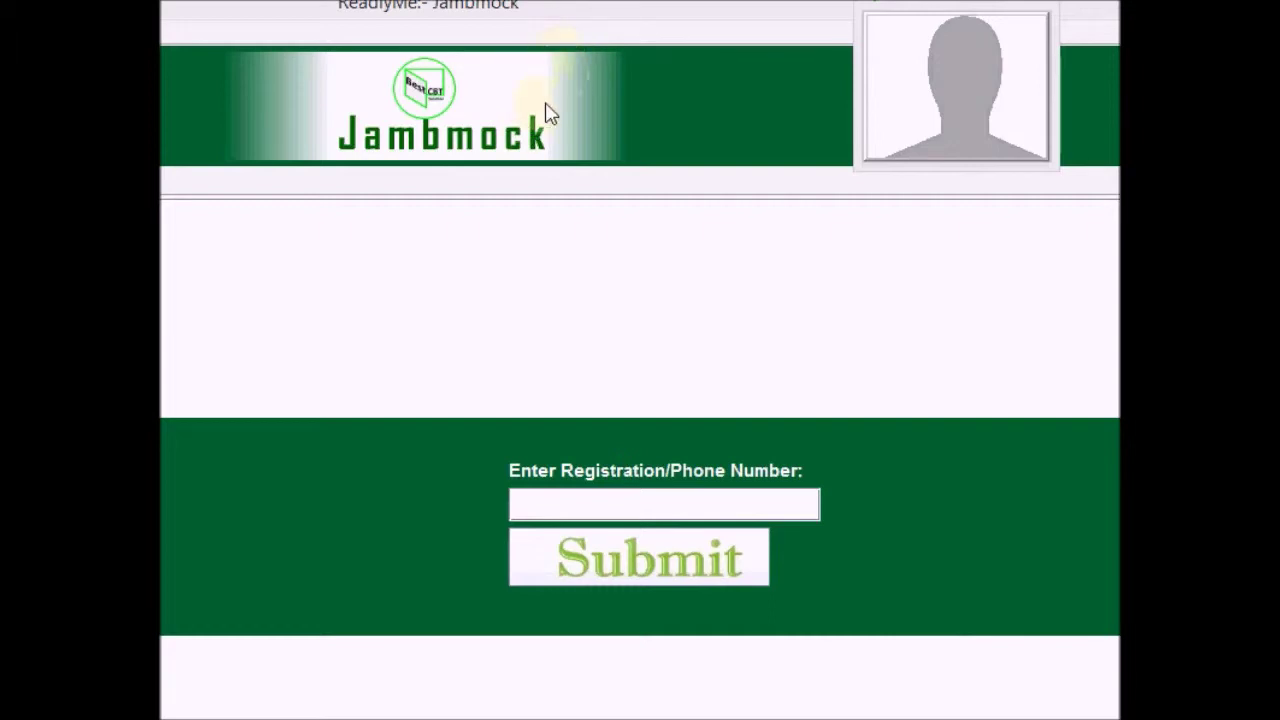
Reposition the Jambmock window so the menu bar shows, and open the File menu
{"action": "left_click", "coordinate": [432, 14]}
{"action": "left_click_drag", "start_coordinate": [432, 14], "coordinate": [1045, 70]}
{"action": "left_click_drag", "start_coordinate": [715, 71], "coordinate": [83, 12]}
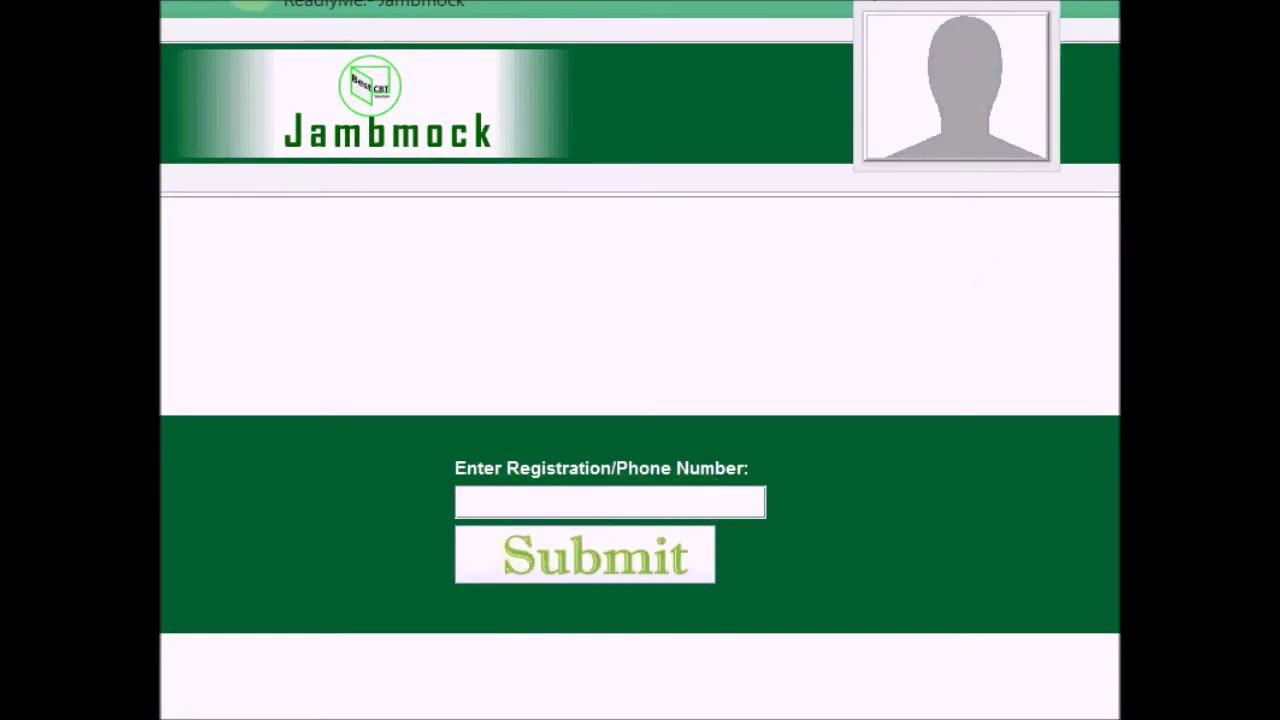
{"action": "left_click_drag", "start_coordinate": [288, 8], "coordinate": [893, 45]}
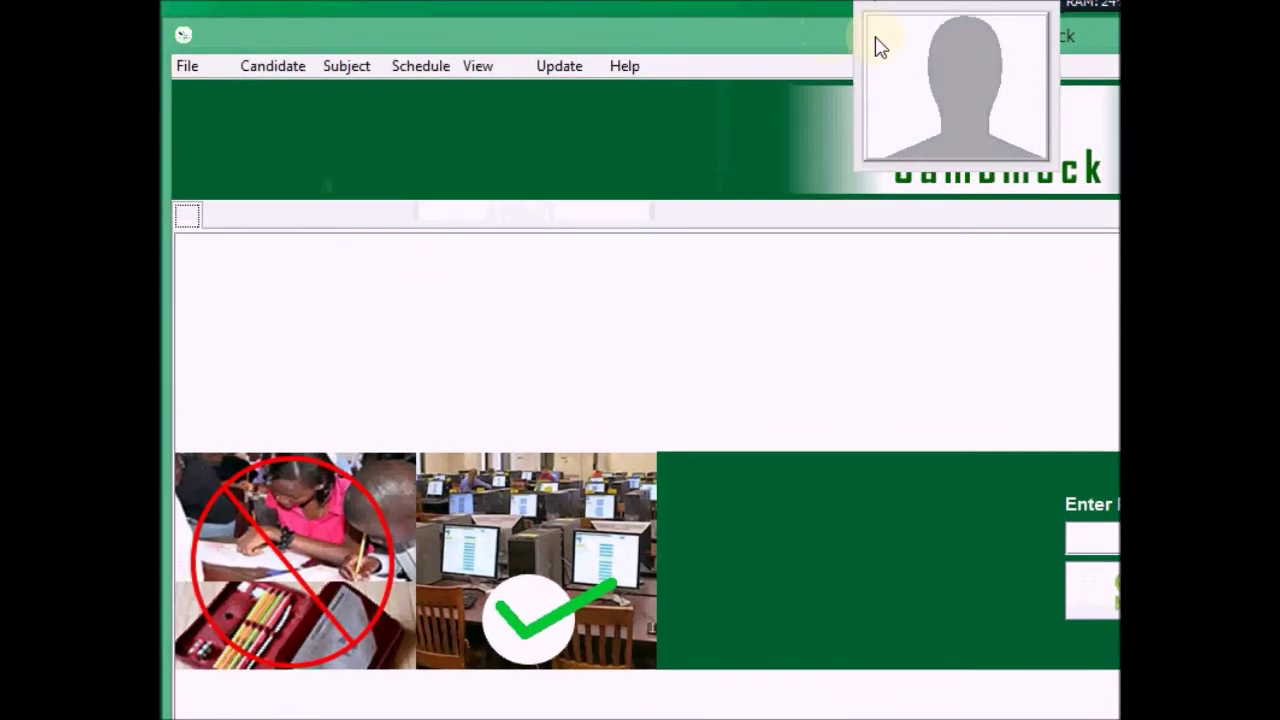
{"action": "left_click_drag", "start_coordinate": [588, 50], "coordinate": [586, 31]}
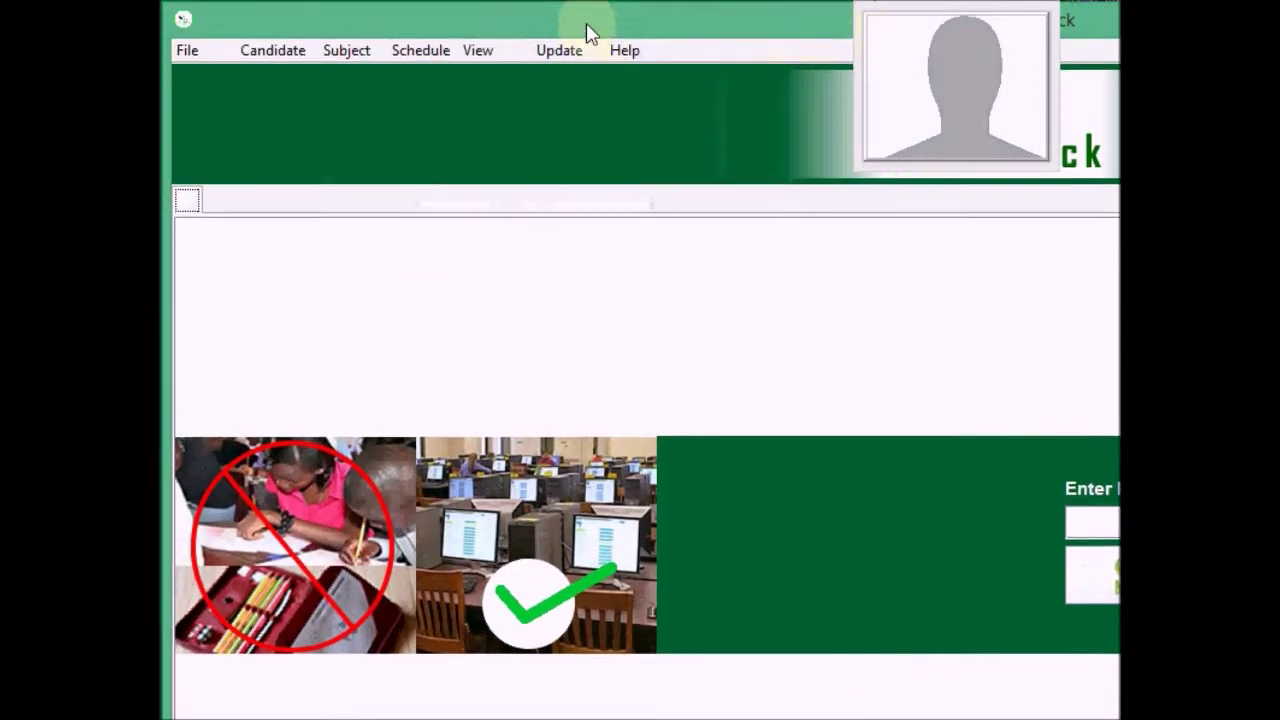
{"action": "left_click", "coordinate": [202, 53]}
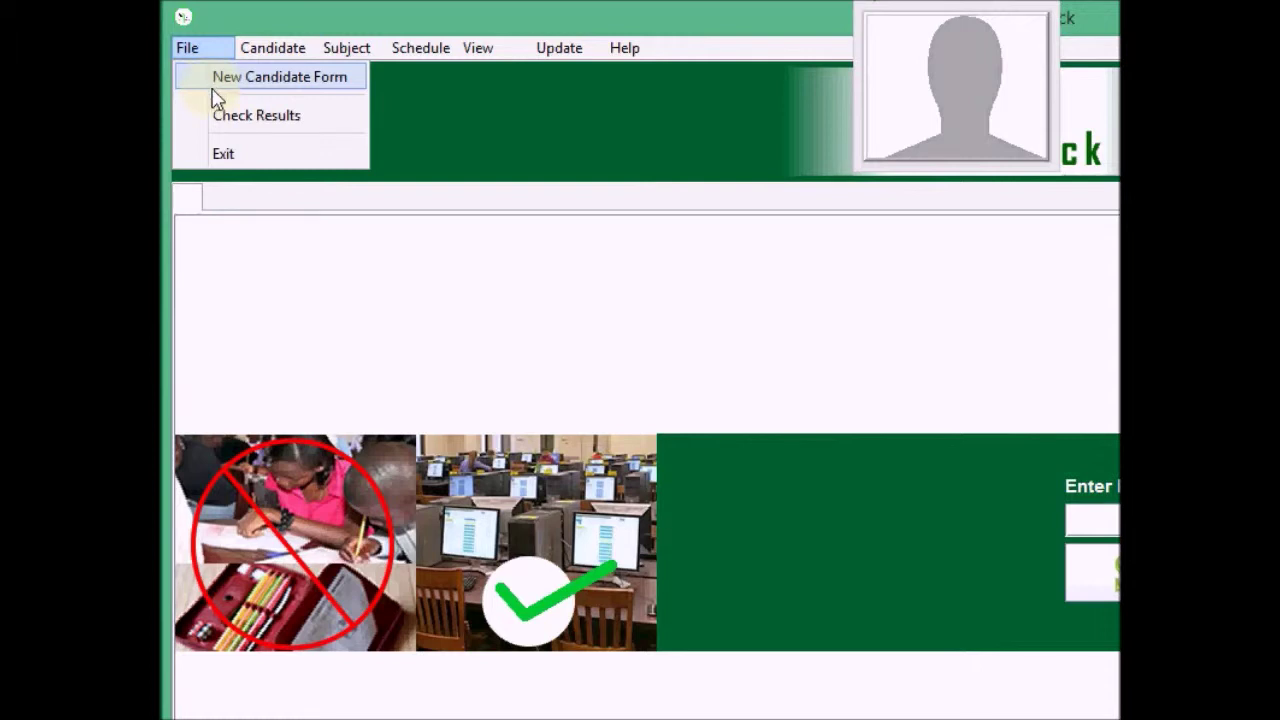
Start a New Candidate Form and enter the candidate's registration number, skipping the photo
{"action": "left_click", "coordinate": [213, 86]}
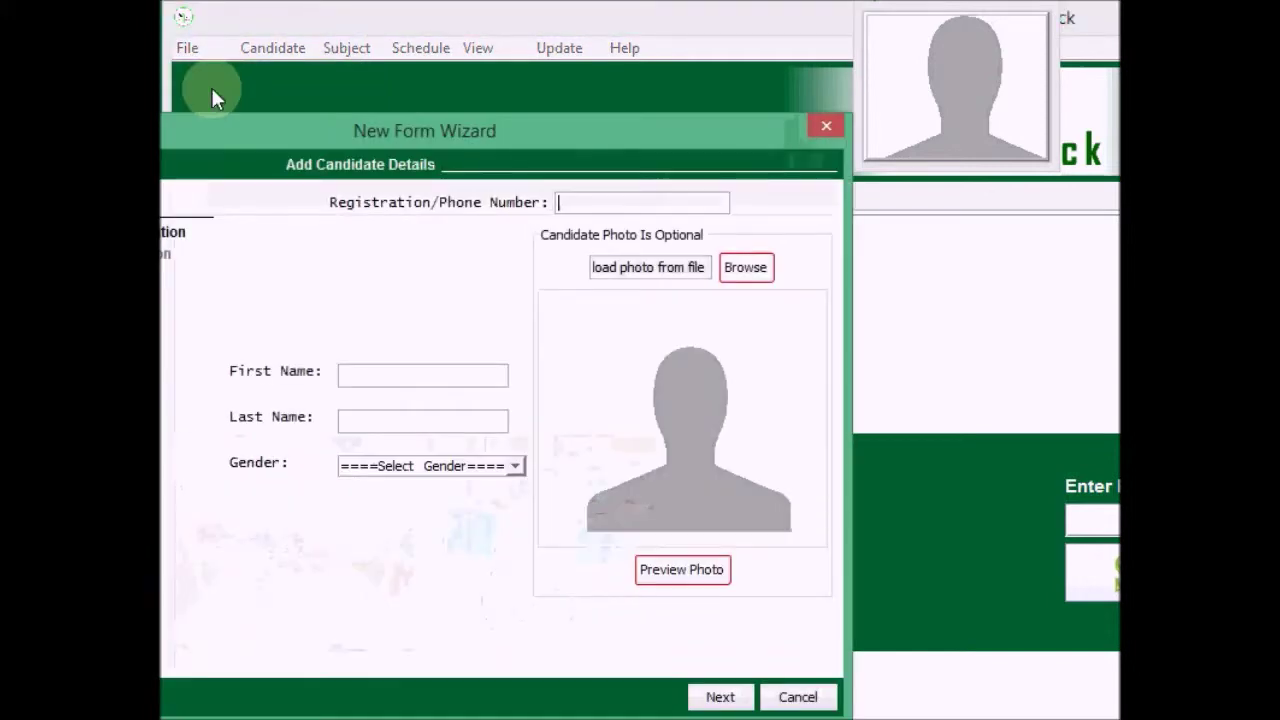
{"action": "left_click_drag", "start_coordinate": [257, 121], "coordinate": [491, 31]}
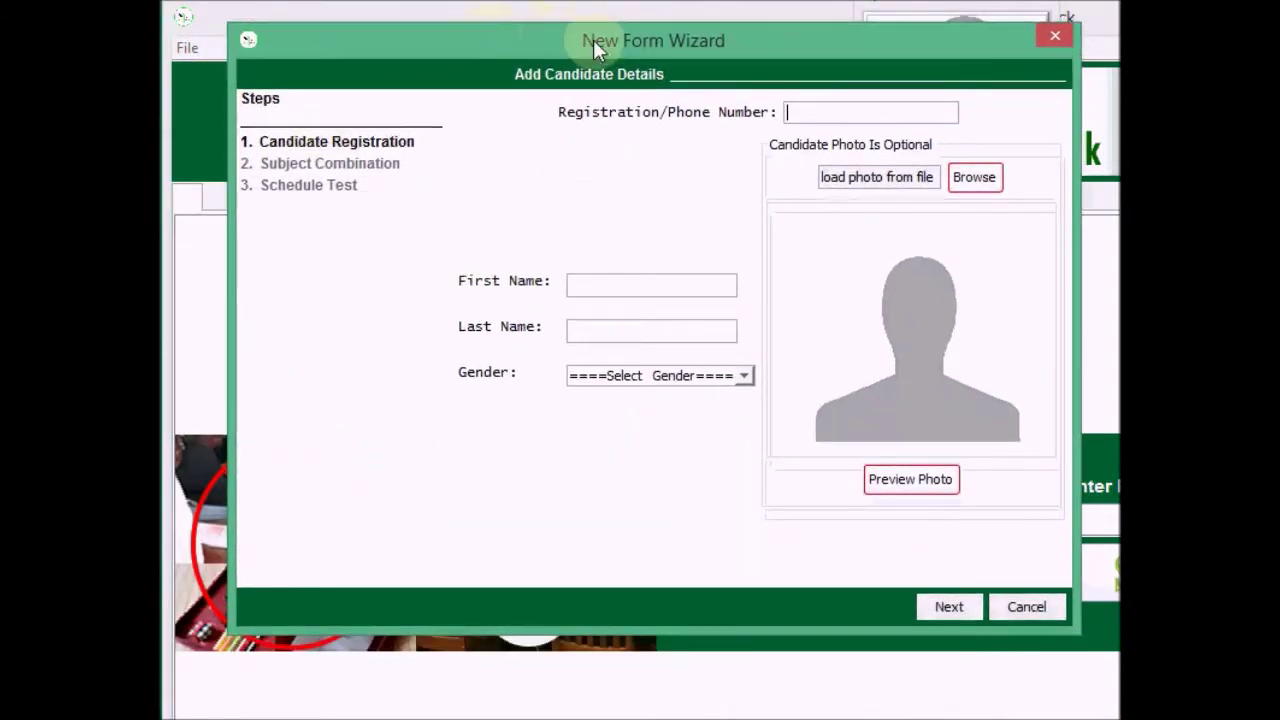
{"action": "left_click", "coordinate": [805, 113]}
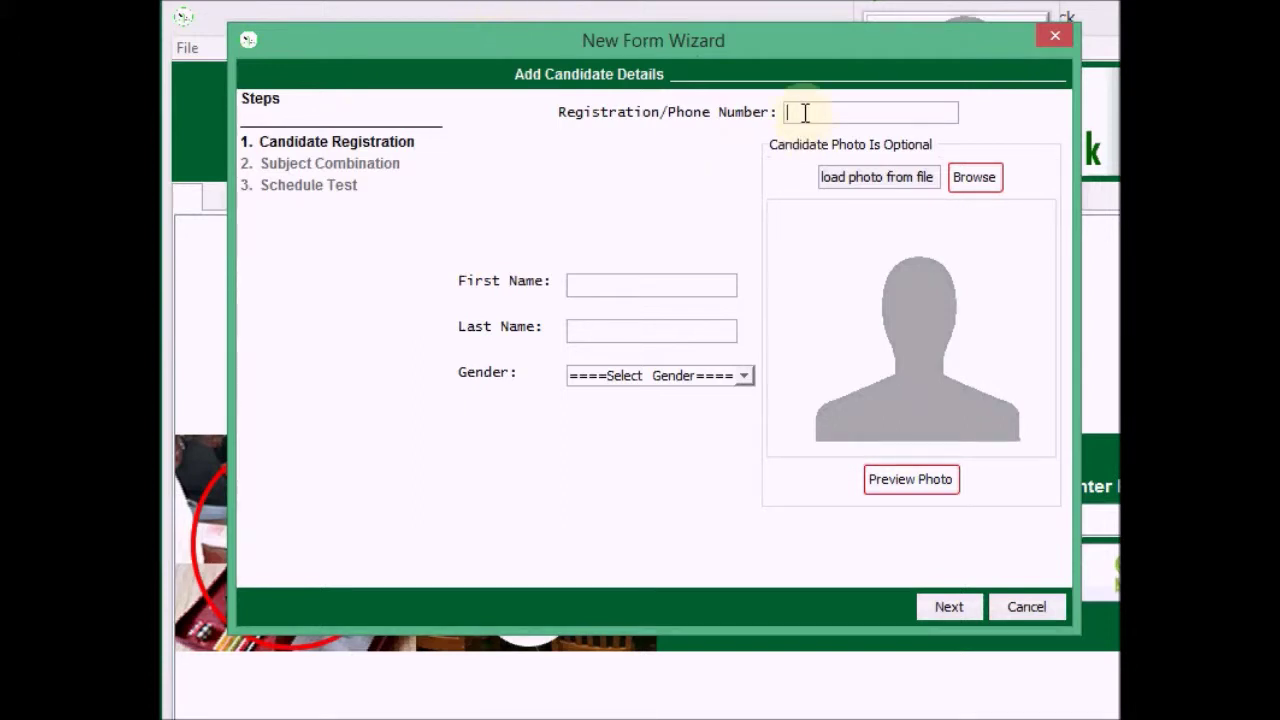
{"action": "type", "text": "555"}
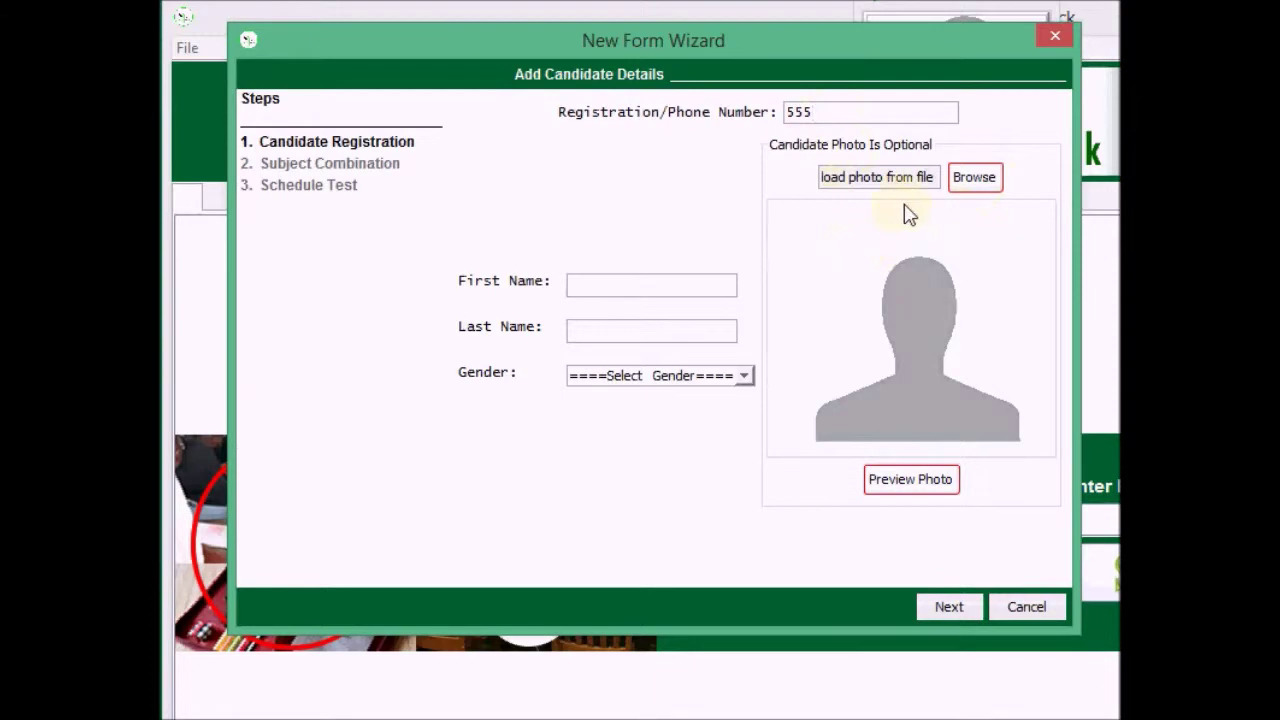
{"action": "left_click", "coordinate": [970, 189]}
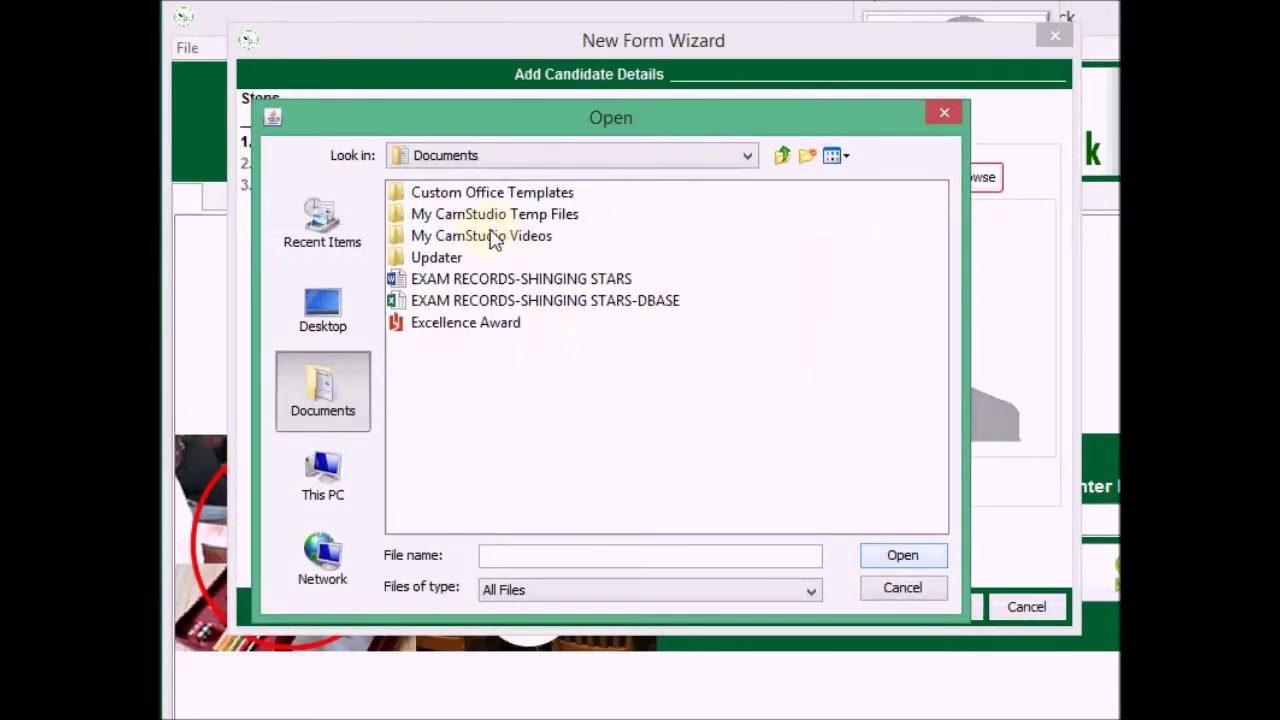
{"action": "left_click", "coordinate": [902, 590]}
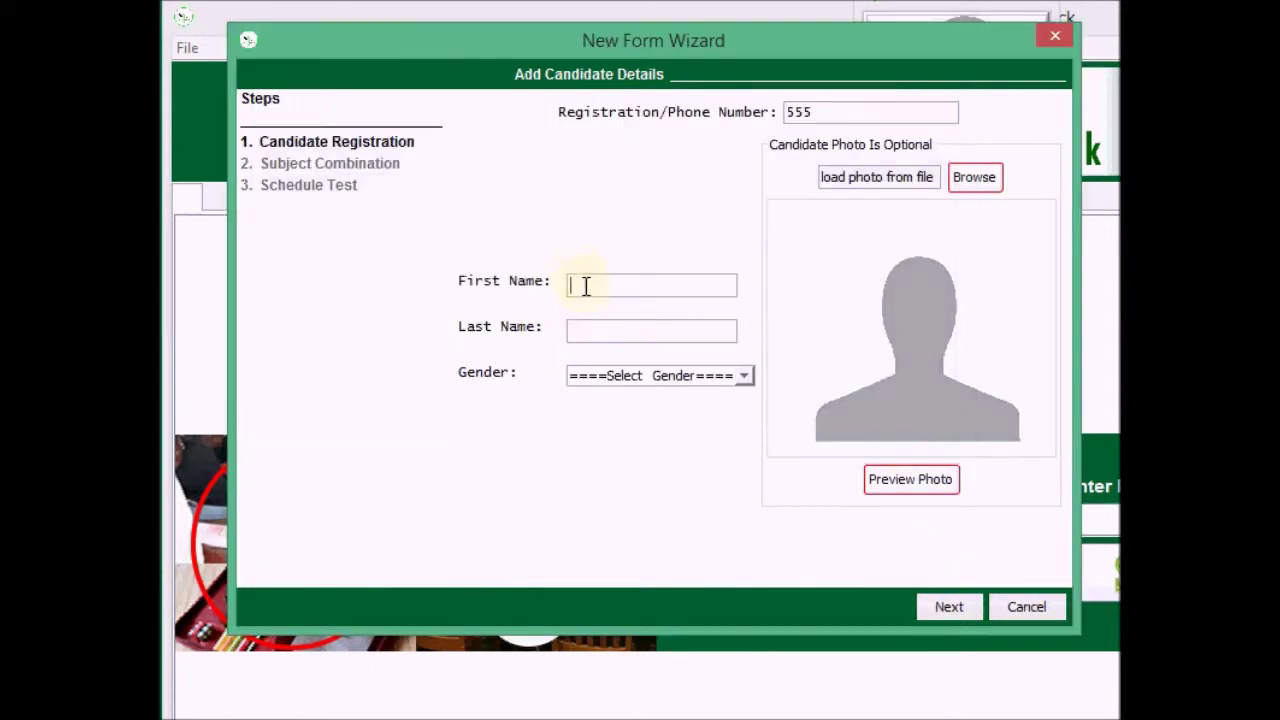
Enter the candidate's first and last name, set Gender to Male, and continue
{"action": "left_click", "coordinate": [578, 380]}
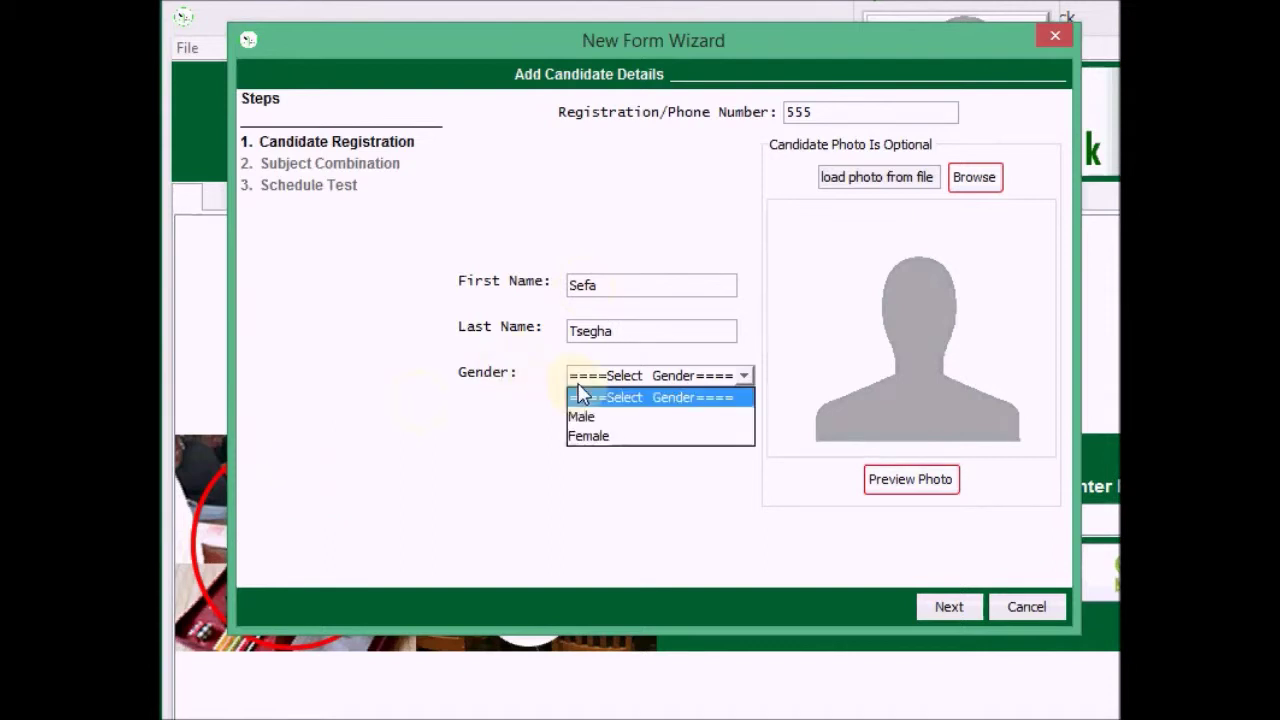
{"action": "left_click", "coordinate": [583, 418]}
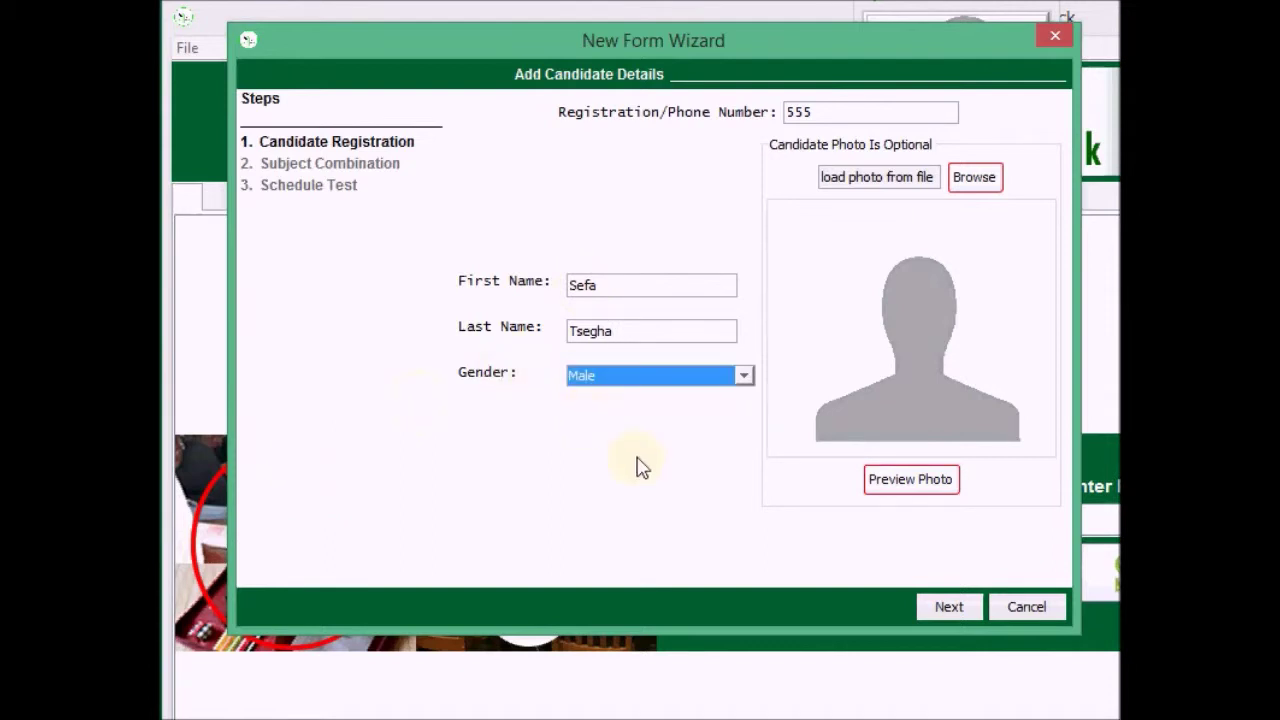
{"action": "left_click", "coordinate": [945, 607]}
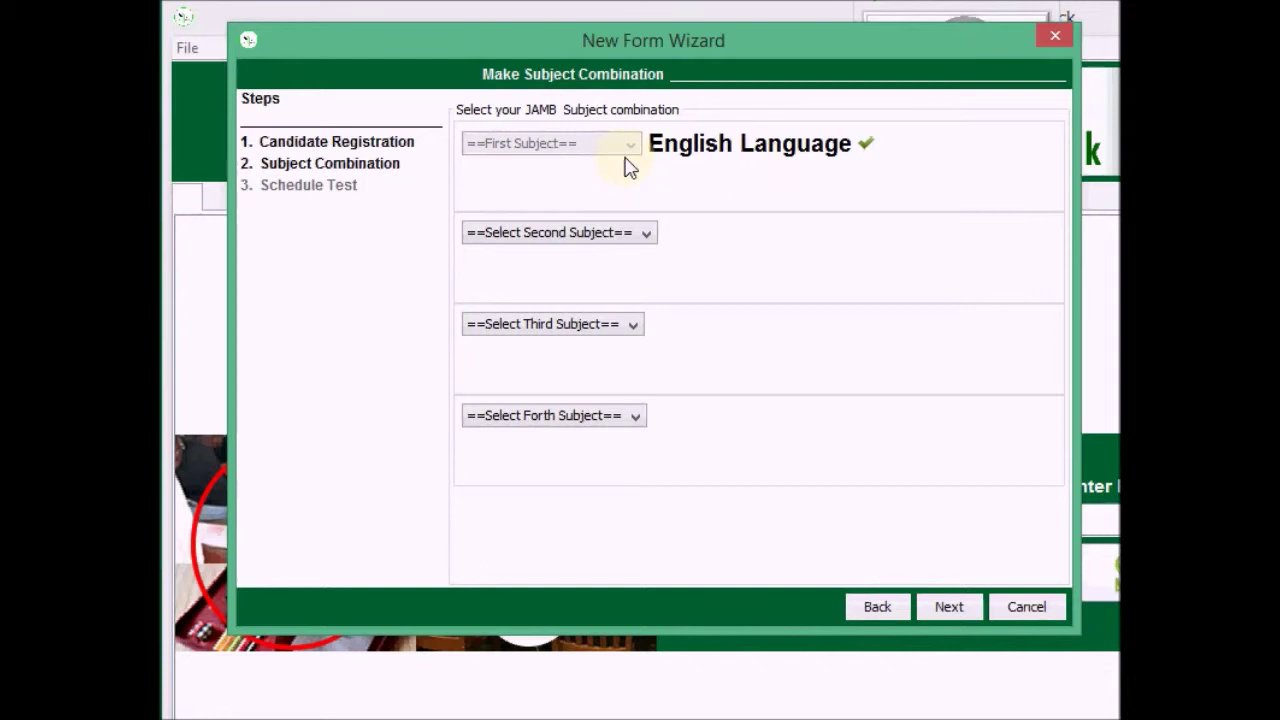
Choose Mathematics as the second subject
{"action": "left_click", "coordinate": [583, 243]}
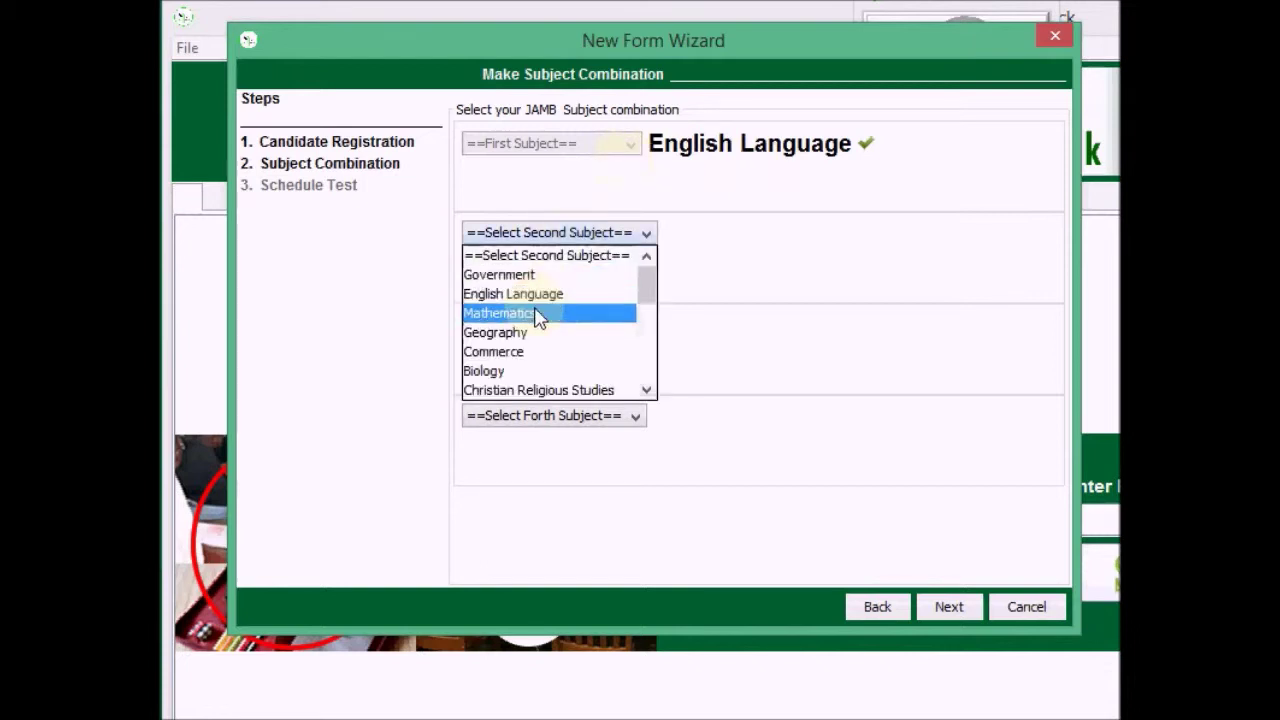
{"action": "scroll", "coordinate": [560, 310], "scroll_direction": "down", "scroll_amount": 4}
{"action": "scroll", "coordinate": [560, 313], "scroll_direction": "down", "scroll_amount": 2}
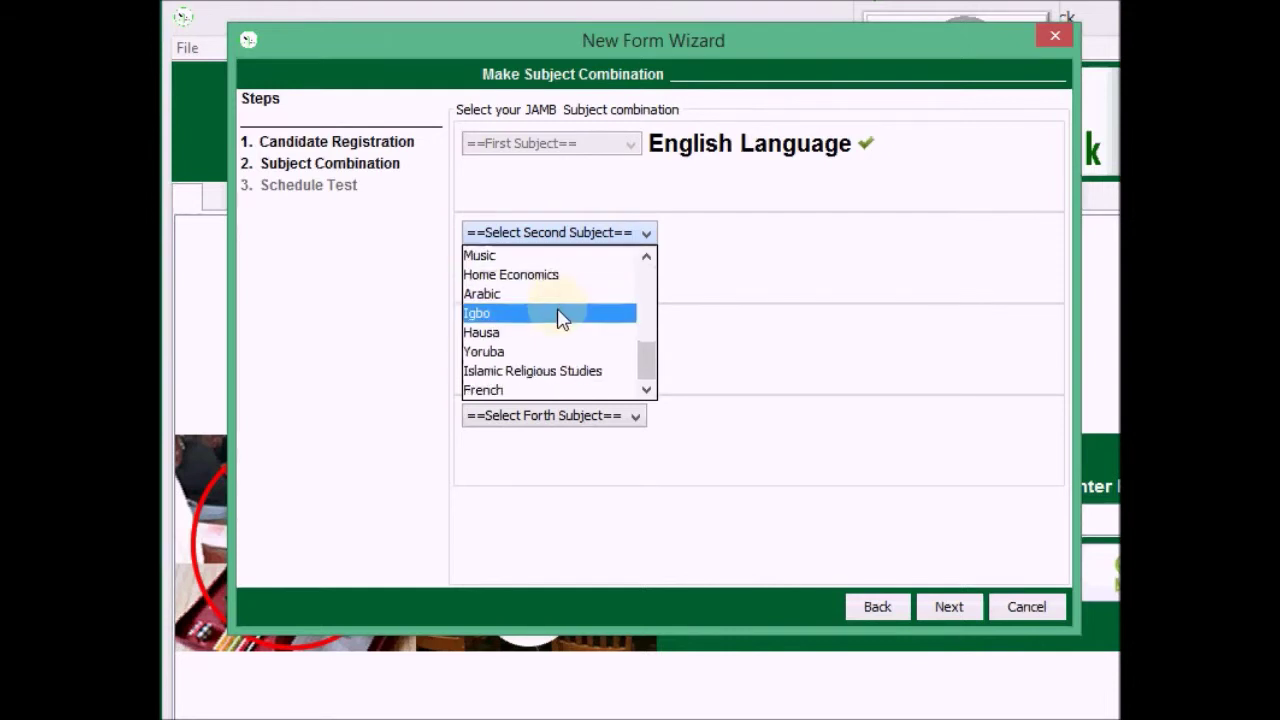
{"action": "scroll", "coordinate": [562, 320], "scroll_direction": "up", "scroll_amount": 5}
{"action": "scroll", "coordinate": [560, 320], "scroll_direction": "down", "scroll_amount": 1}
{"action": "scroll", "coordinate": [560, 320], "scroll_direction": "up", "scroll_amount": 2}
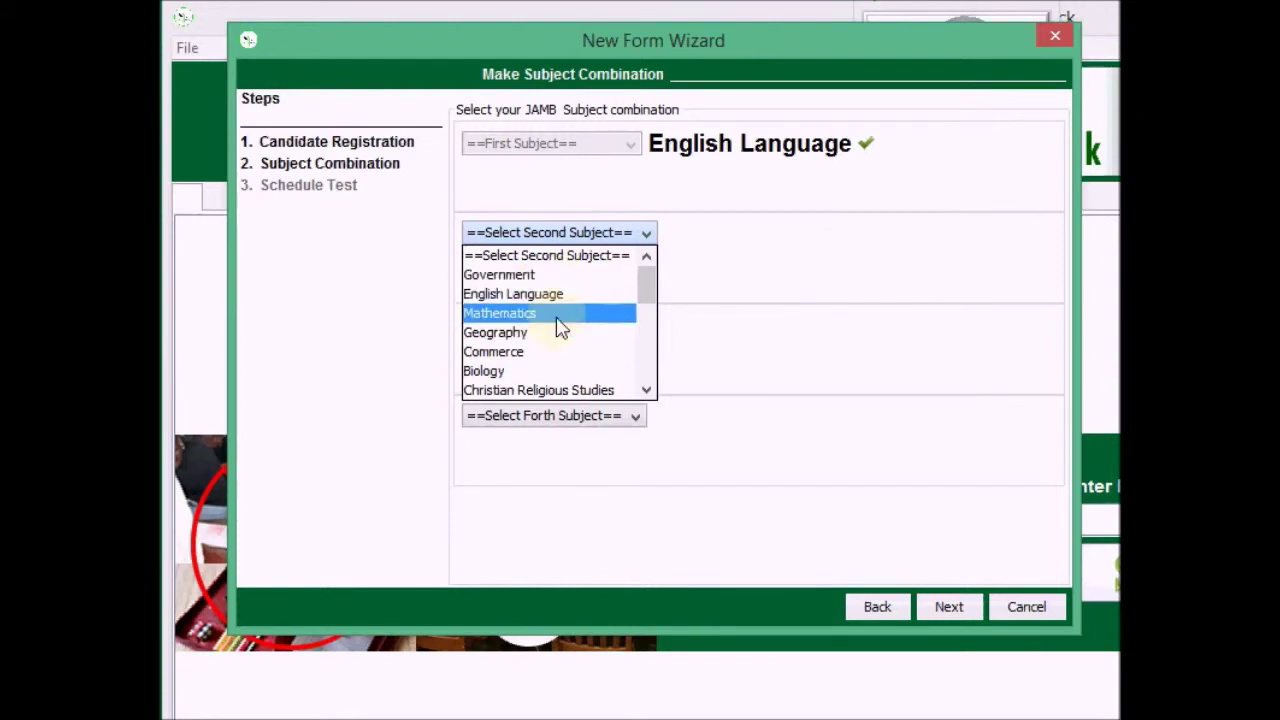
{"action": "left_click", "coordinate": [560, 320]}
Choose Biology as the third subject and Geography as the fourth
{"action": "left_click", "coordinate": [558, 326]}
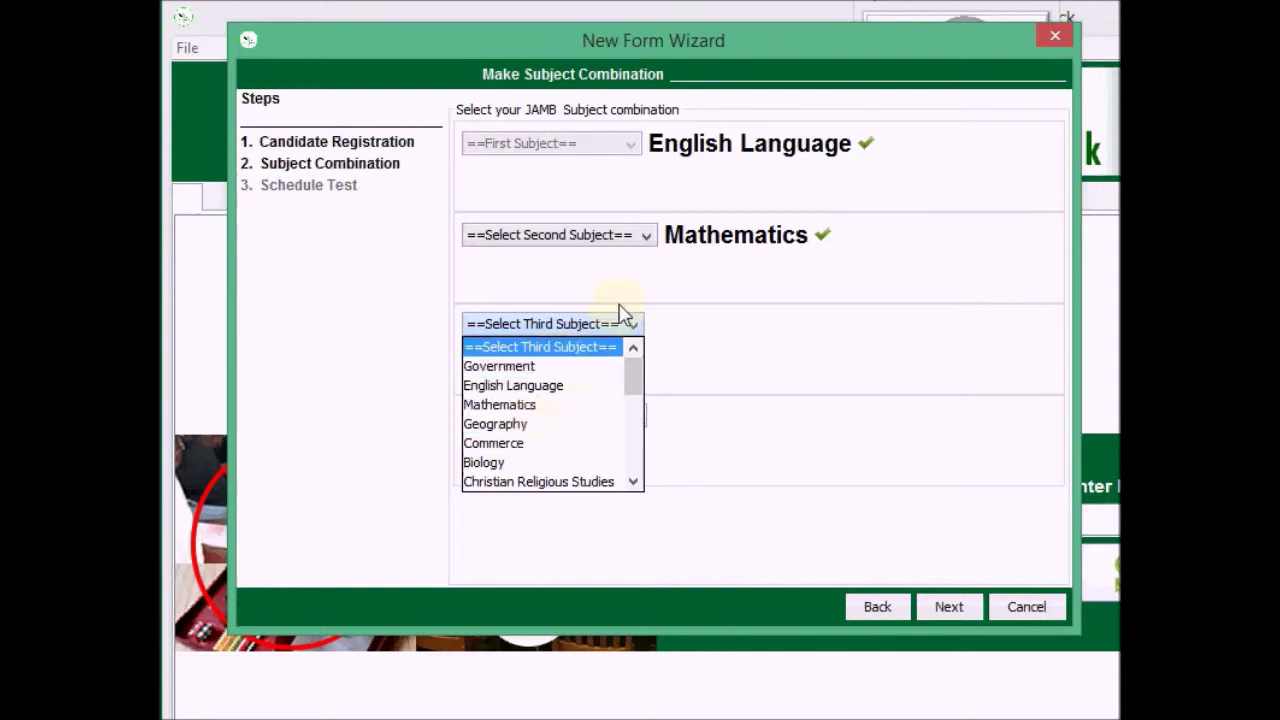
{"action": "left_click", "coordinate": [634, 286]}
{"action": "left_click", "coordinate": [593, 333]}
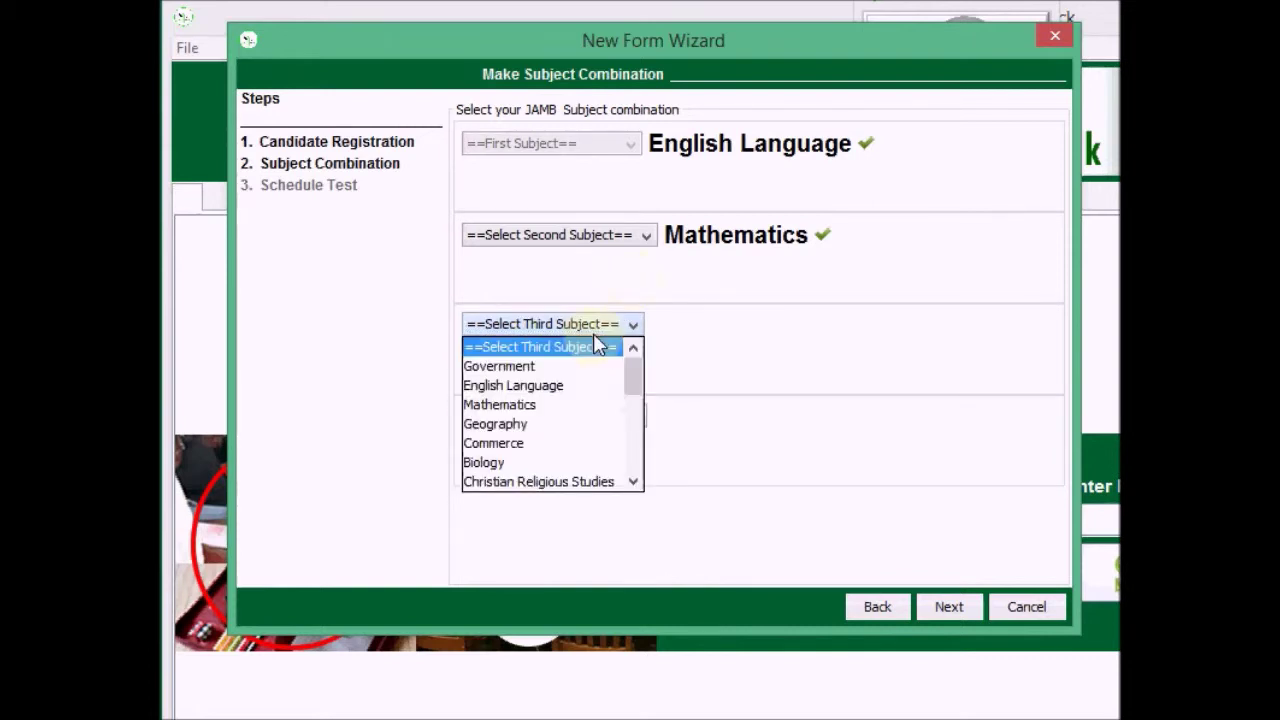
{"action": "left_click", "coordinate": [527, 464]}
{"action": "left_click", "coordinate": [582, 418]}
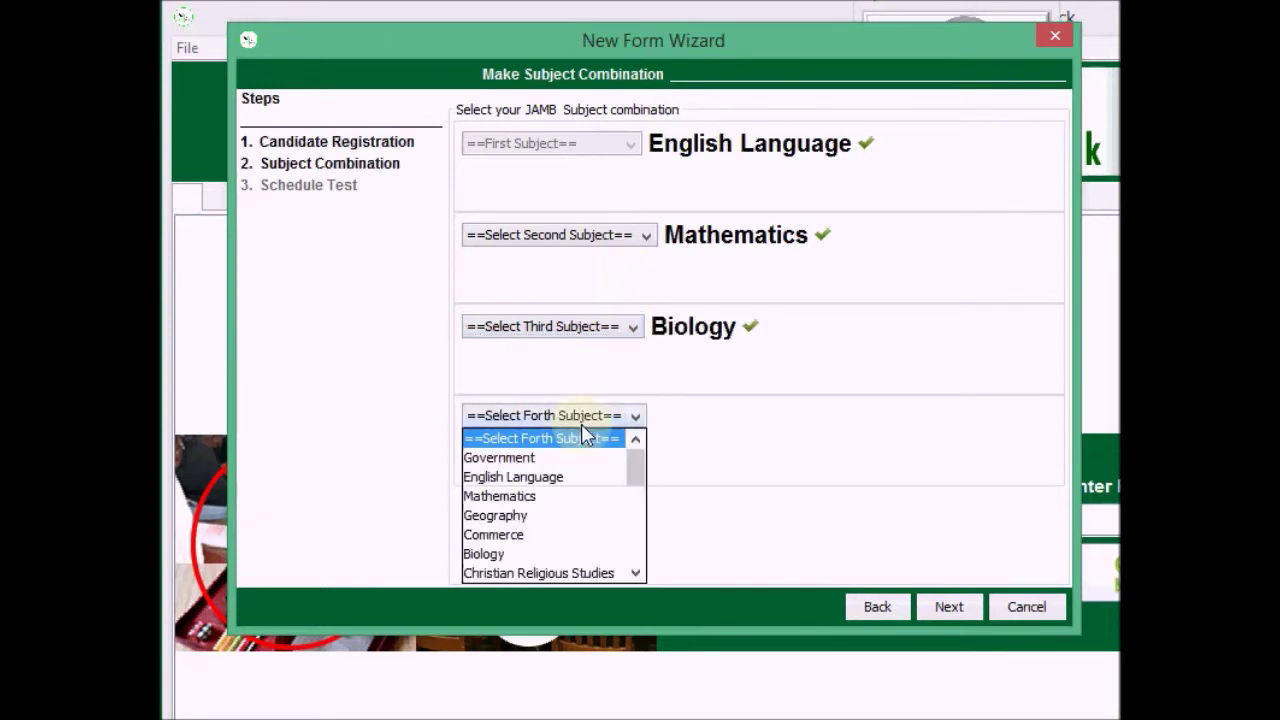
{"action": "left_click", "coordinate": [537, 527]}
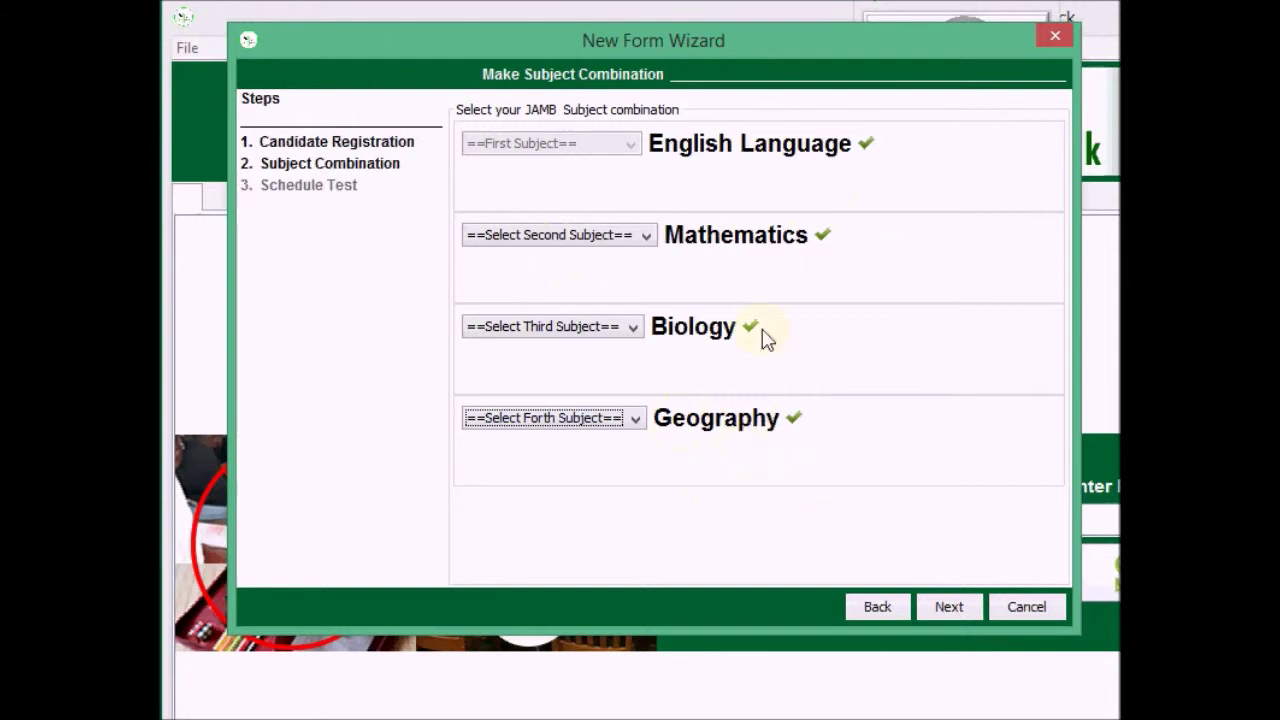
On the test scheduling step, pick 2013 test questions with a 3 hour 30 minute time
{"action": "left_click", "coordinate": [957, 622]}
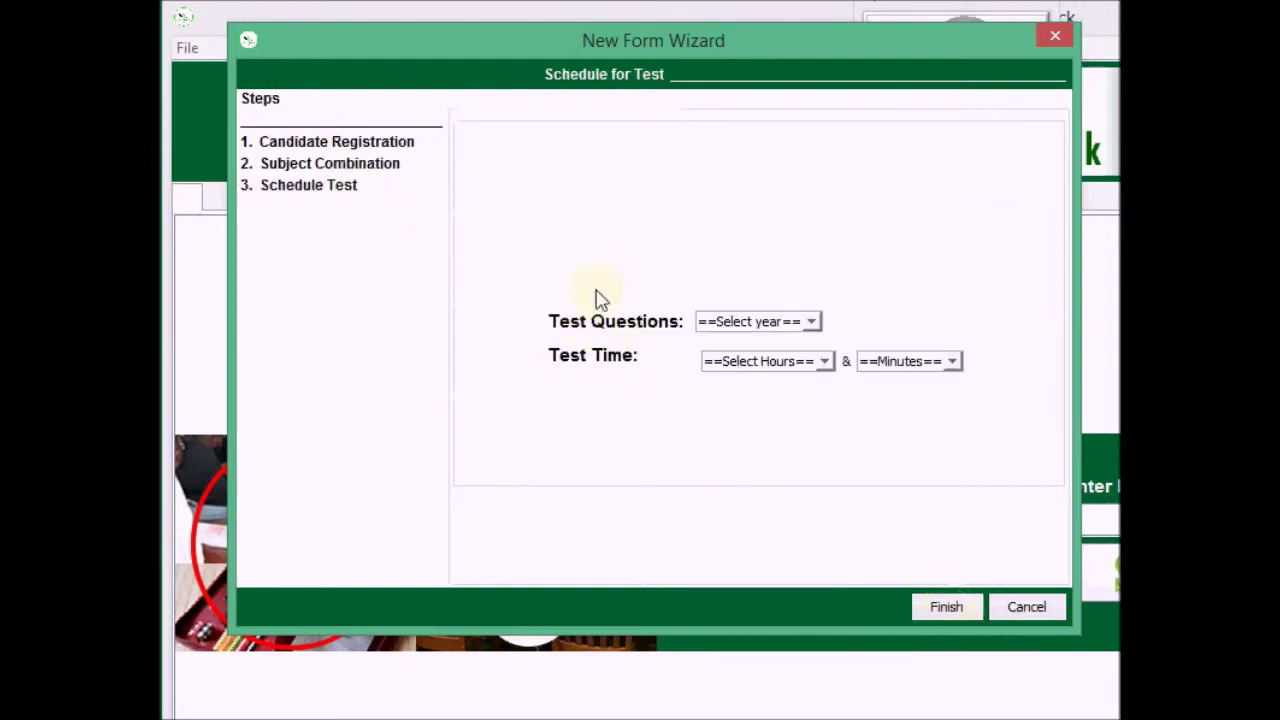
{"action": "left_click", "coordinate": [771, 322]}
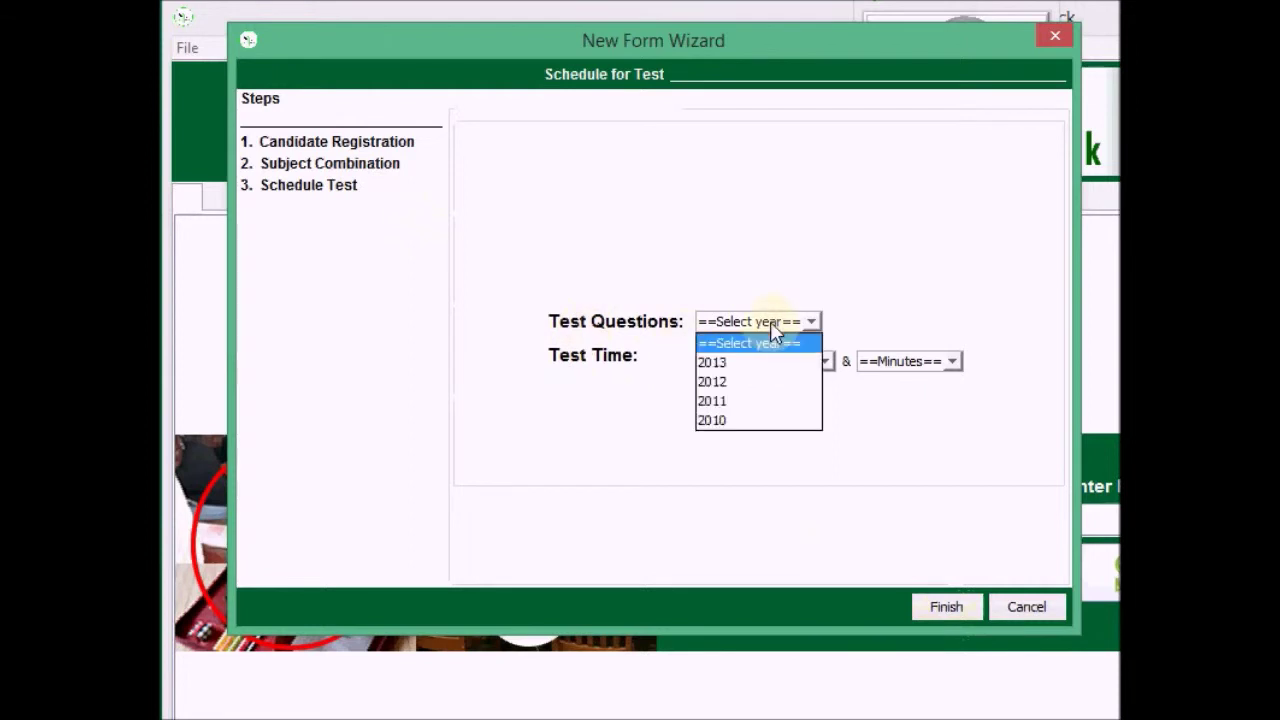
{"action": "left_click", "coordinate": [731, 369]}
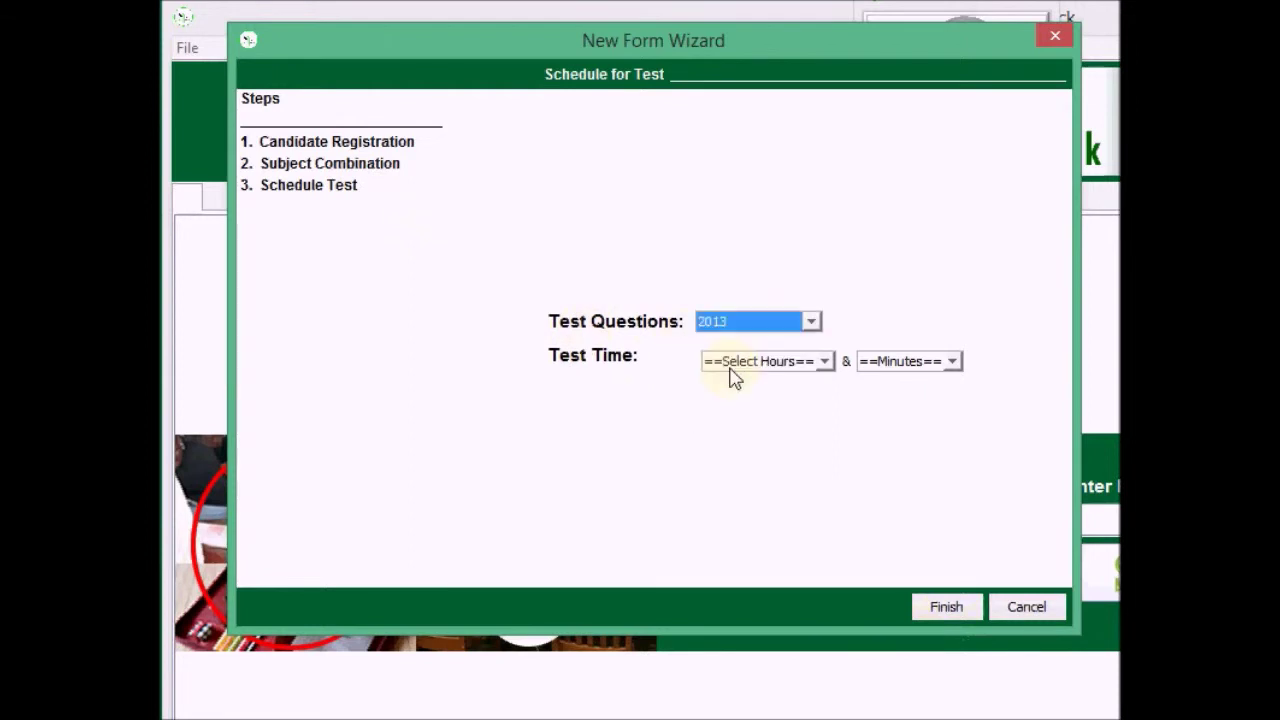
{"action": "left_click", "coordinate": [731, 368]}
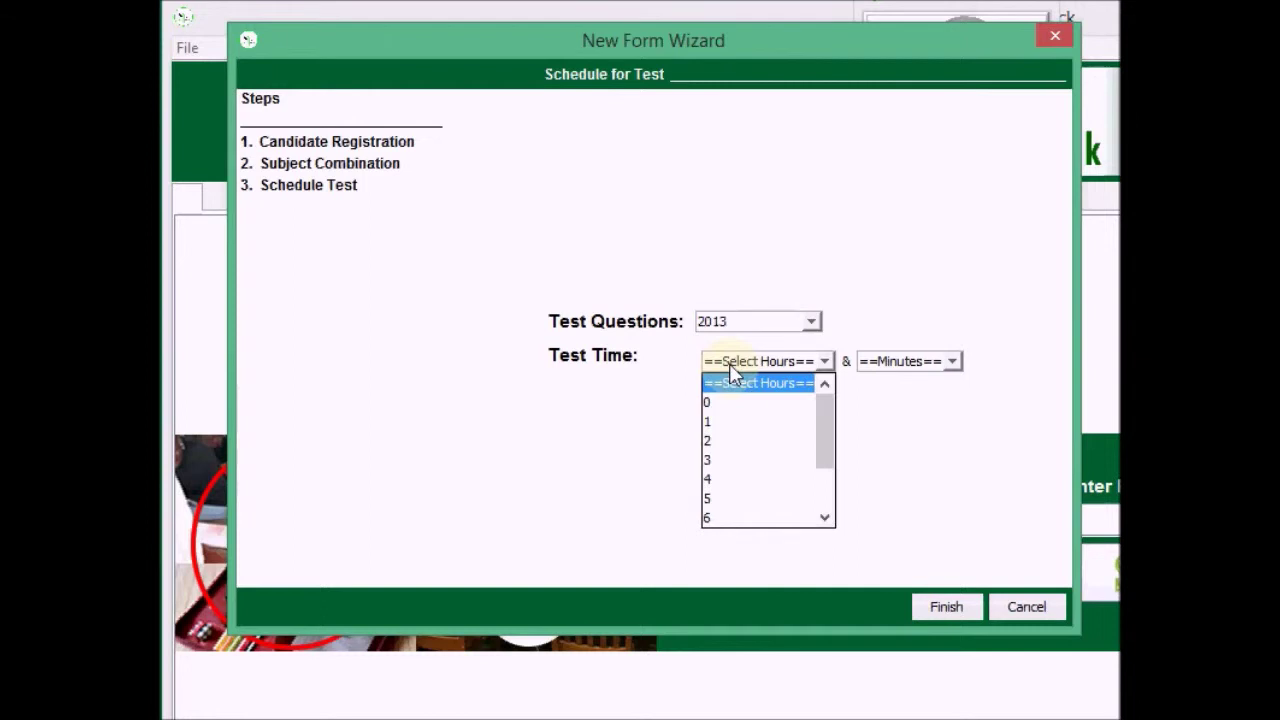
{"action": "left_click", "coordinate": [722, 465]}
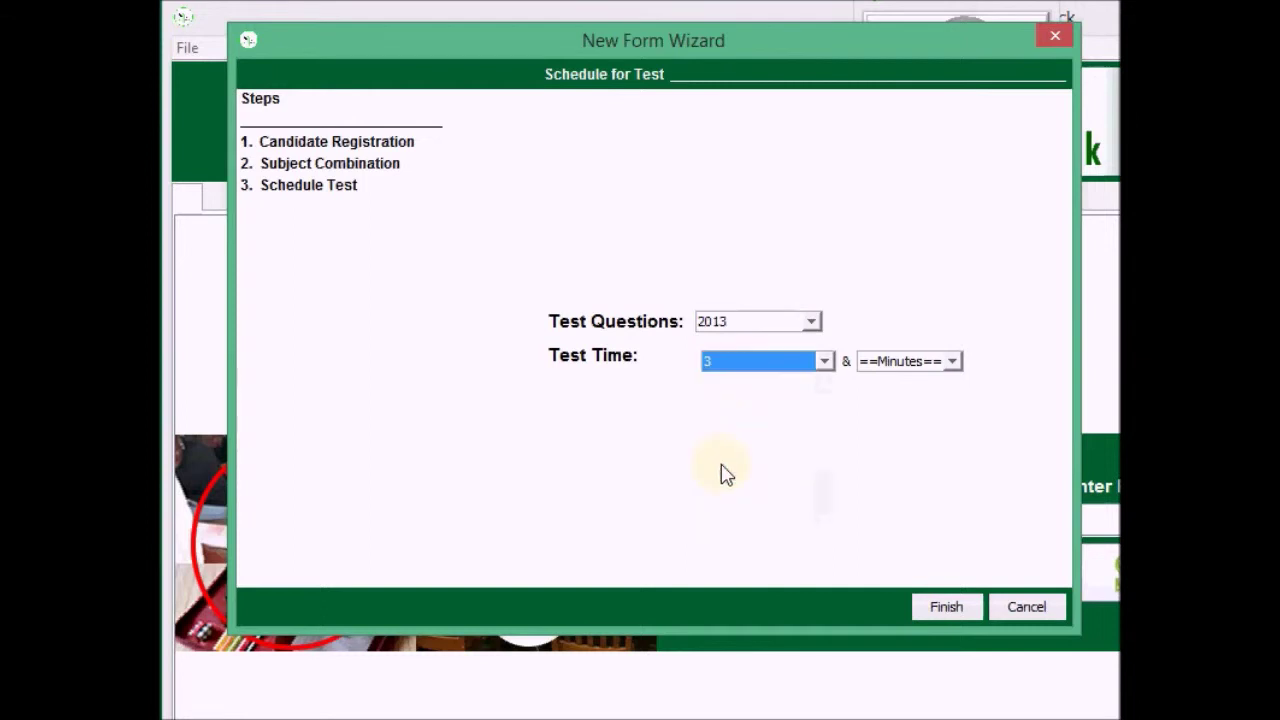
{"action": "left_click", "coordinate": [877, 363]}
{"action": "scroll", "coordinate": [886, 500], "scroll_direction": "down", "scroll_amount": 10}
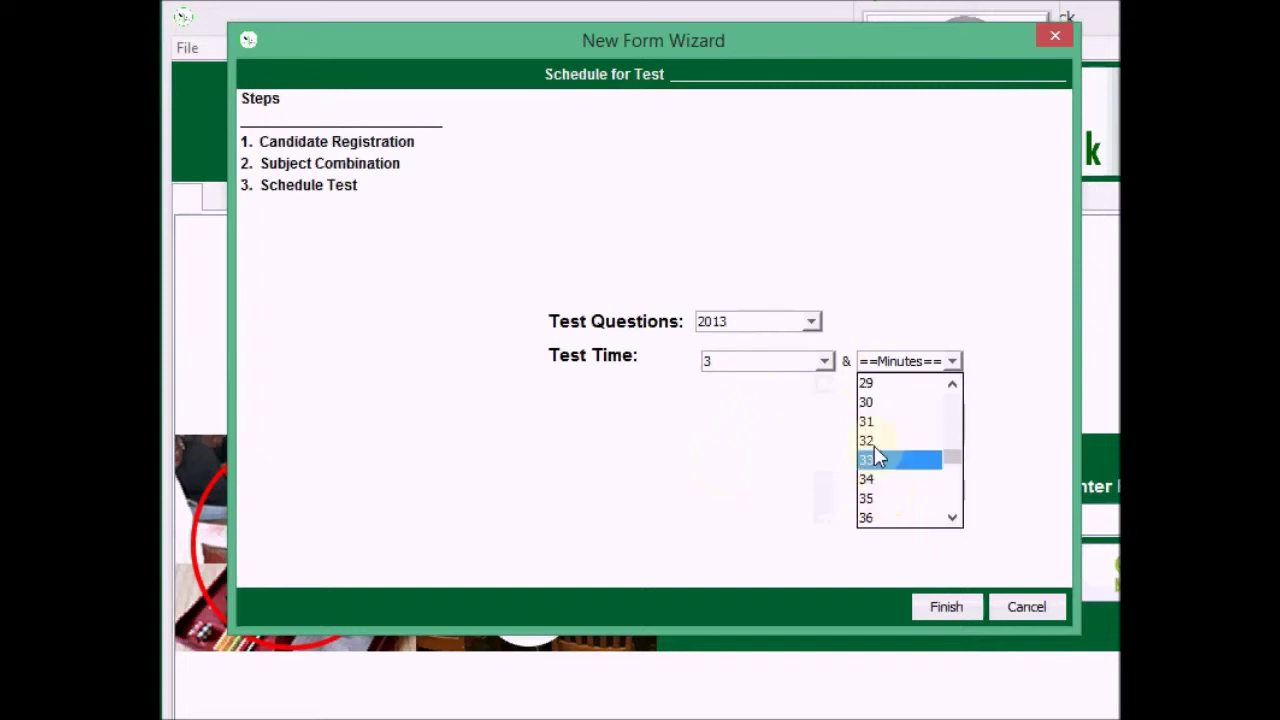
{"action": "left_click", "coordinate": [875, 406]}
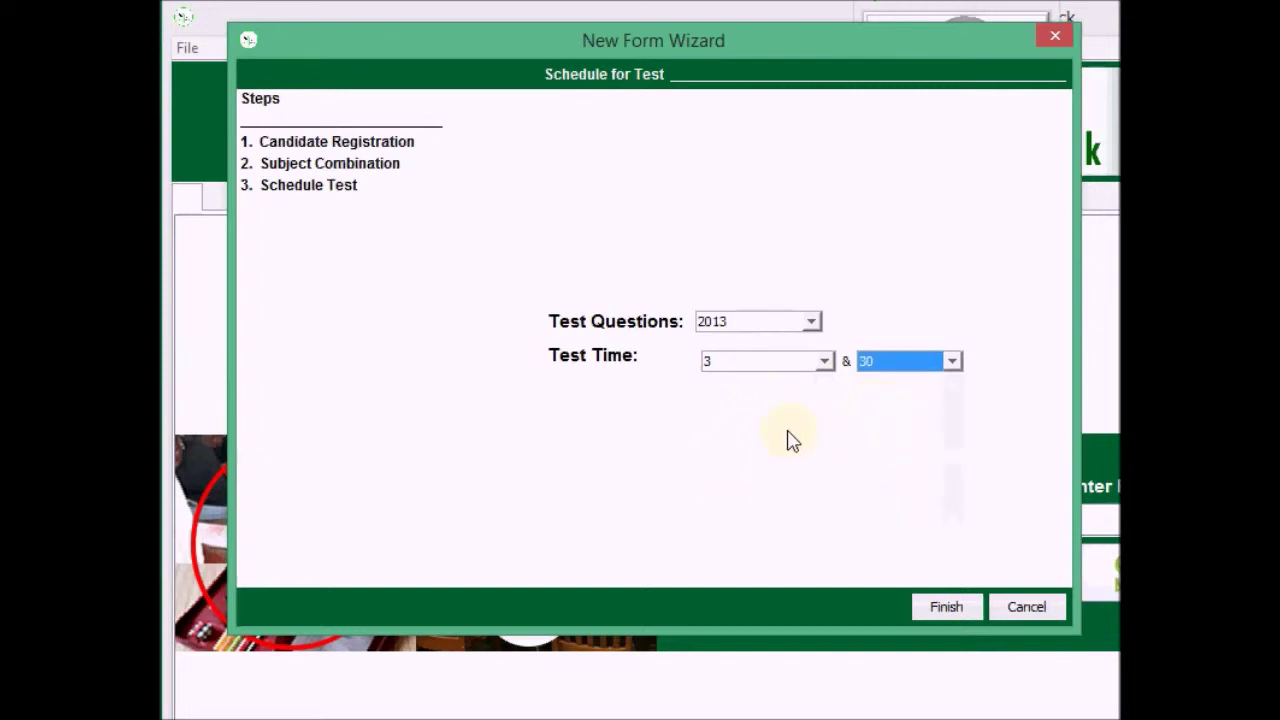
Finish the registration, acknowledge the success message, and reposition the application window
{"action": "left_click", "coordinate": [944, 608]}
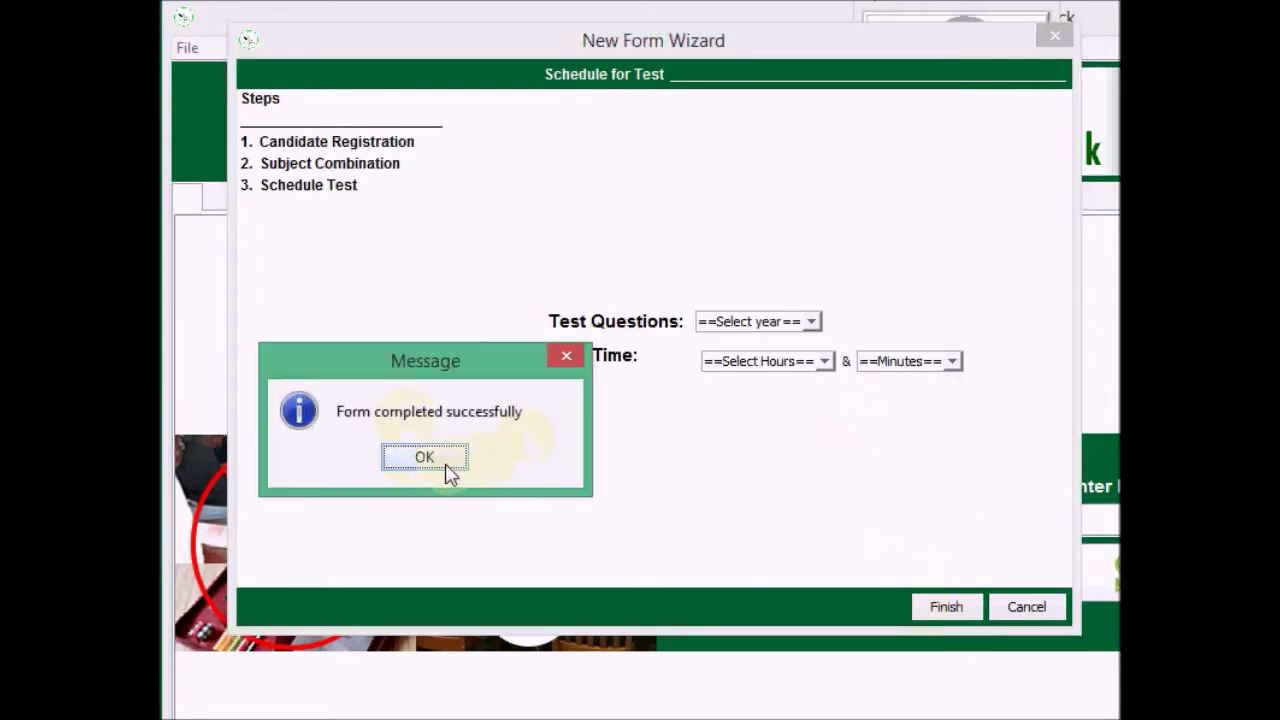
{"action": "left_click", "coordinate": [458, 470]}
{"action": "left_click_drag", "start_coordinate": [447, 20], "coordinate": [96, 17]}
{"action": "left_click_drag", "start_coordinate": [589, 36], "coordinate": [337, 34]}
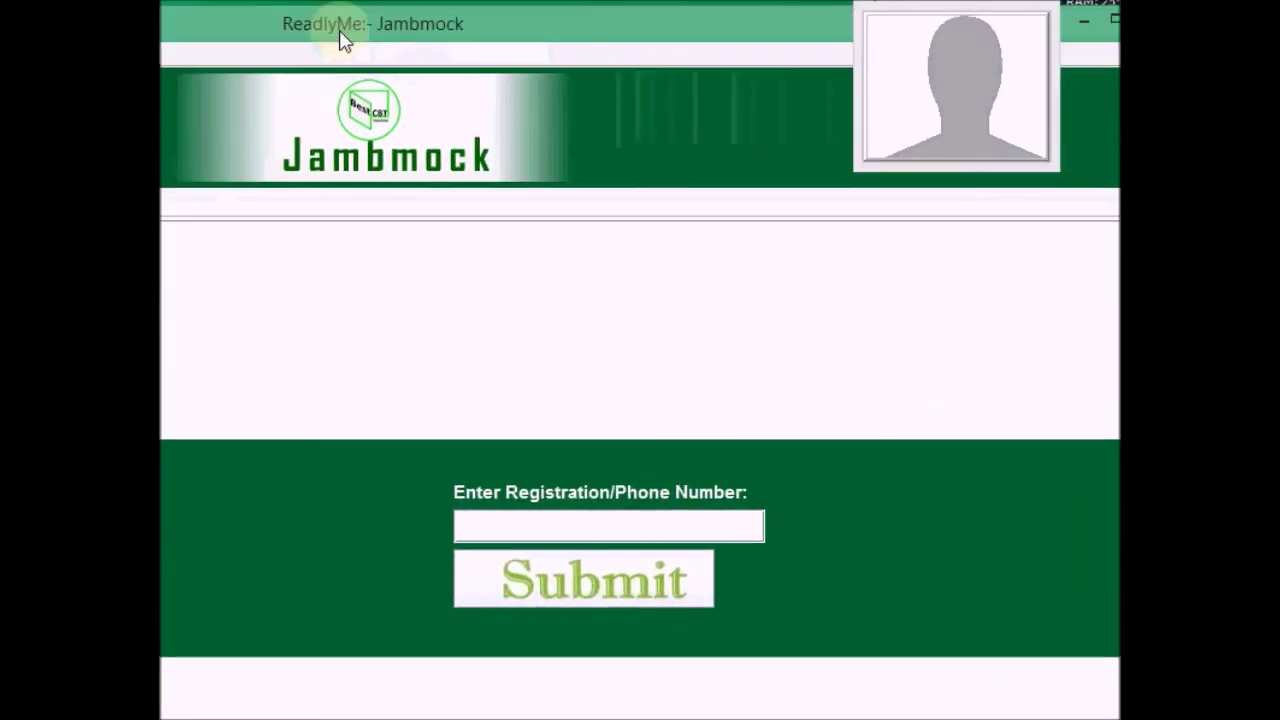
Log in by entering the candidate's registration number and submitting it
{"action": "left_click", "coordinate": [509, 528]}
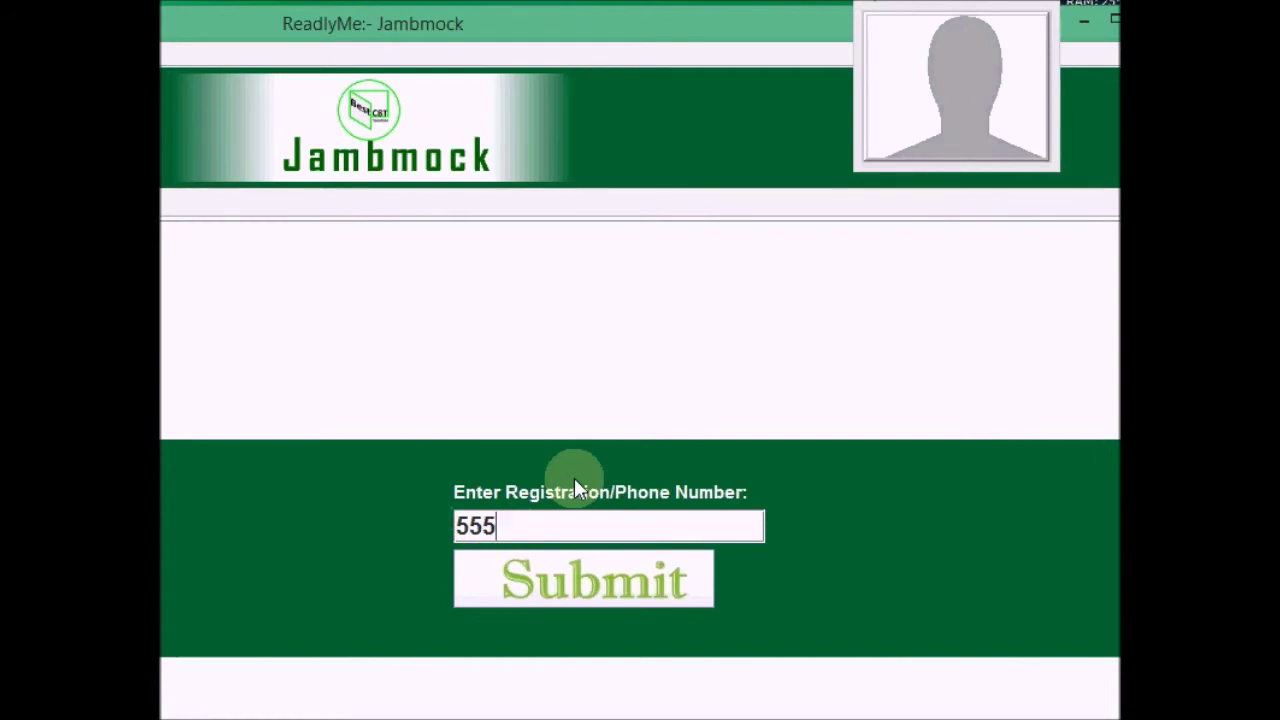
{"action": "left_click", "coordinate": [572, 601]}
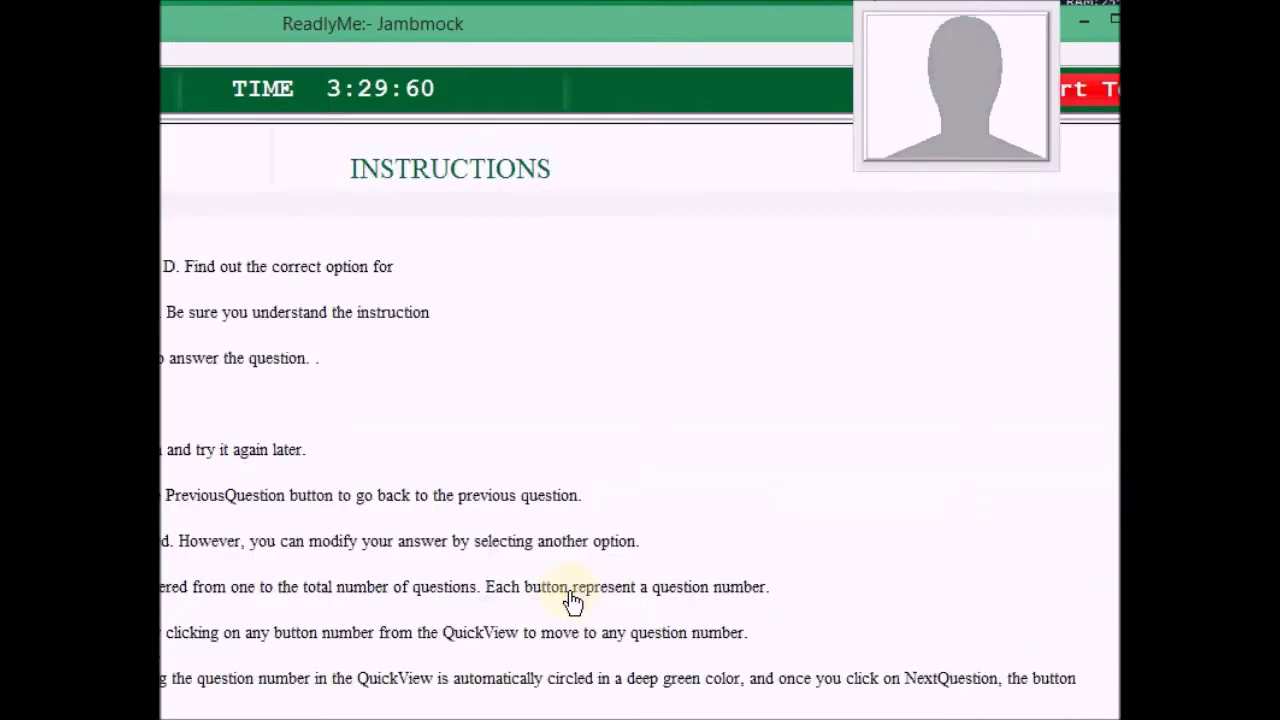
Move and resize the test window to bring the subject combination list into view
{"action": "left_click_drag", "start_coordinate": [500, 33], "coordinate": [150, 29]}
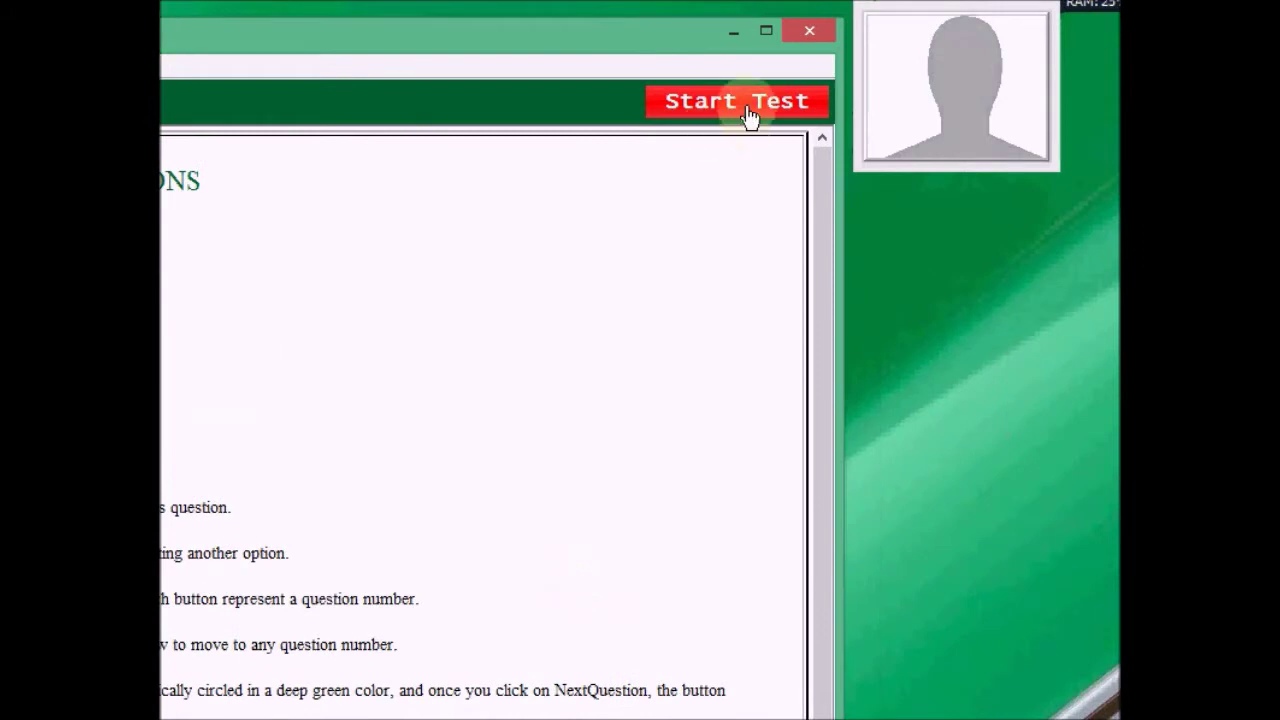
{"action": "double_click", "coordinate": [517, 40]}
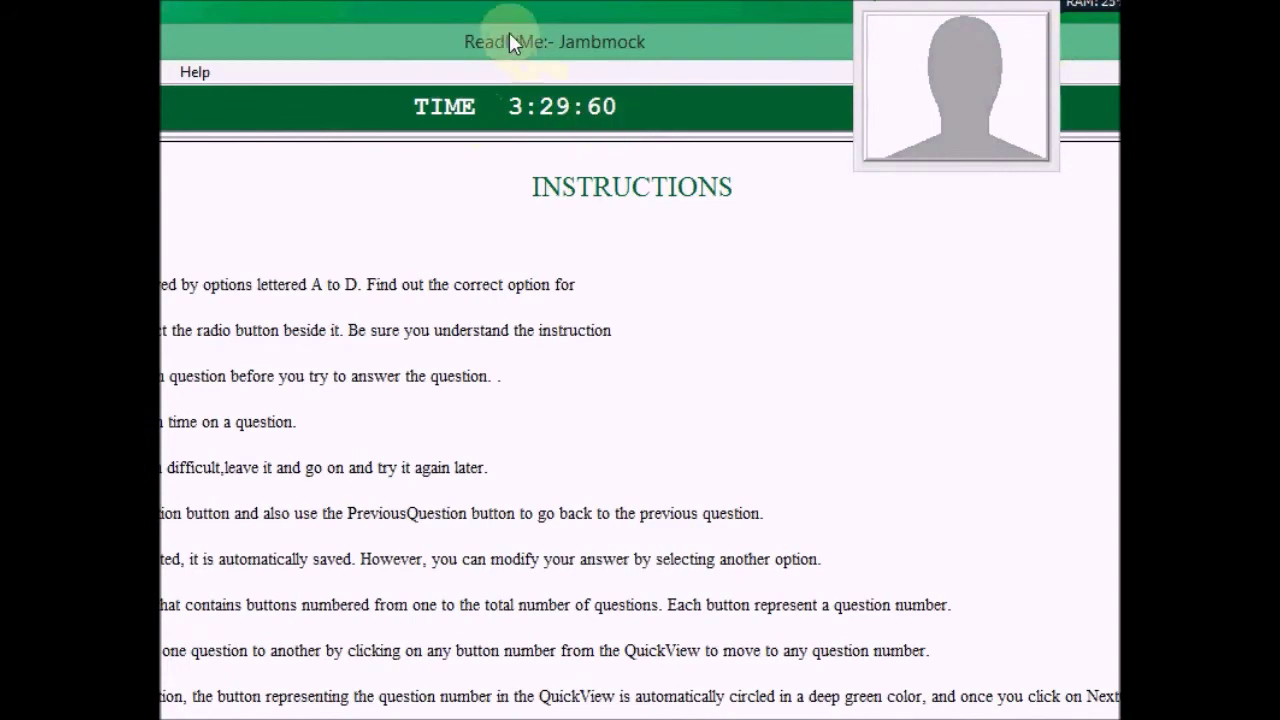
{"action": "left_click_drag", "start_coordinate": [509, 32], "coordinate": [788, 25]}
{"action": "left_click_drag", "start_coordinate": [397, 47], "coordinate": [741, 45]}
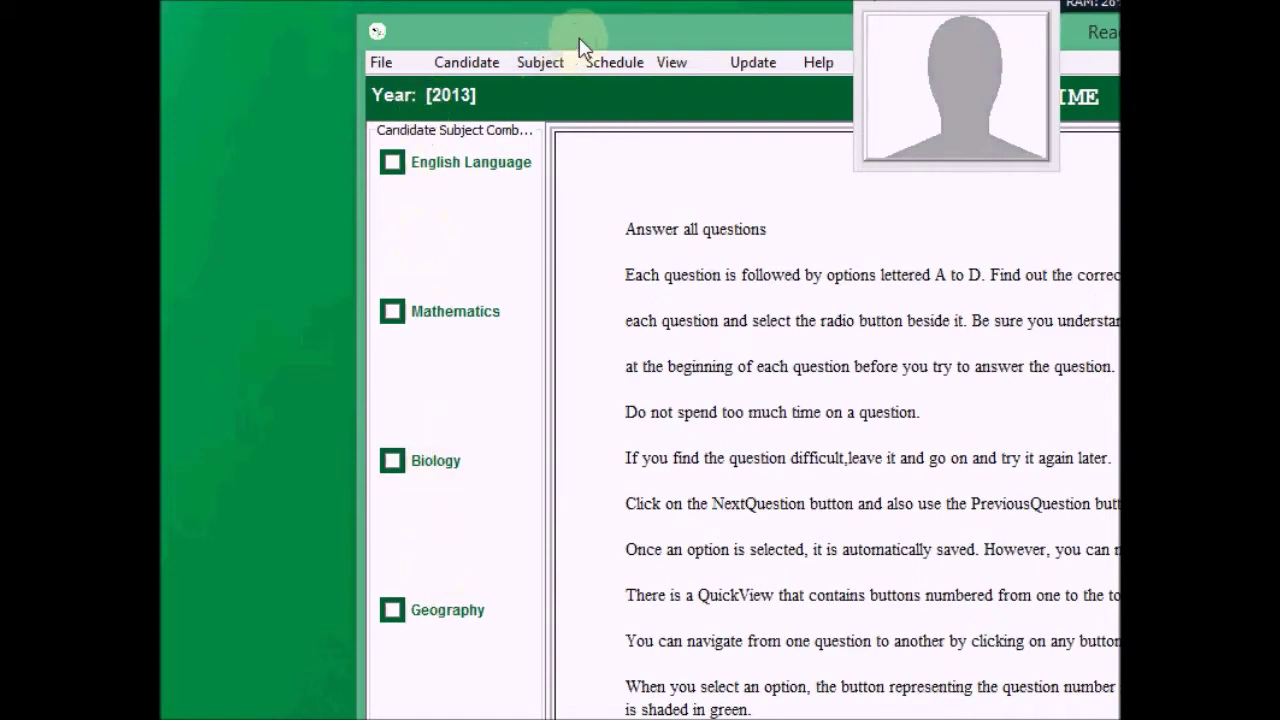
{"action": "left_click_drag", "start_coordinate": [580, 43], "coordinate": [251, 11]}
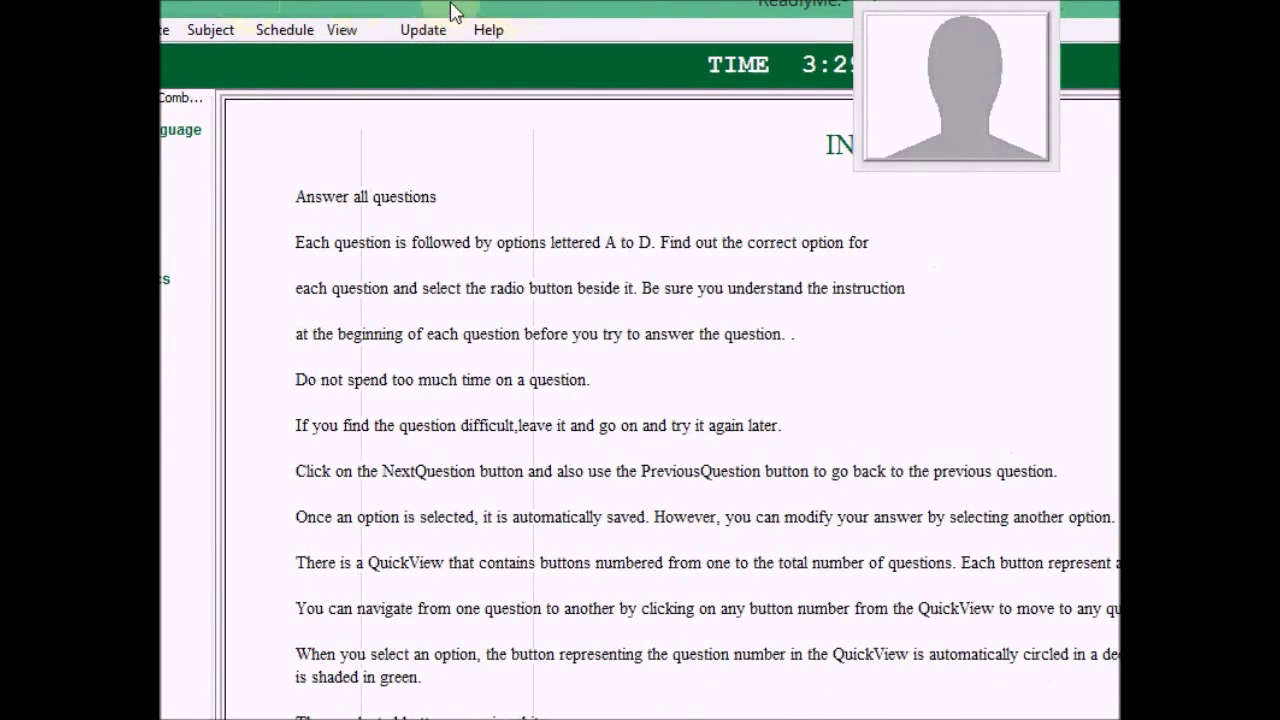
{"action": "left_click_drag", "start_coordinate": [455, 12], "coordinate": [301, 12]}
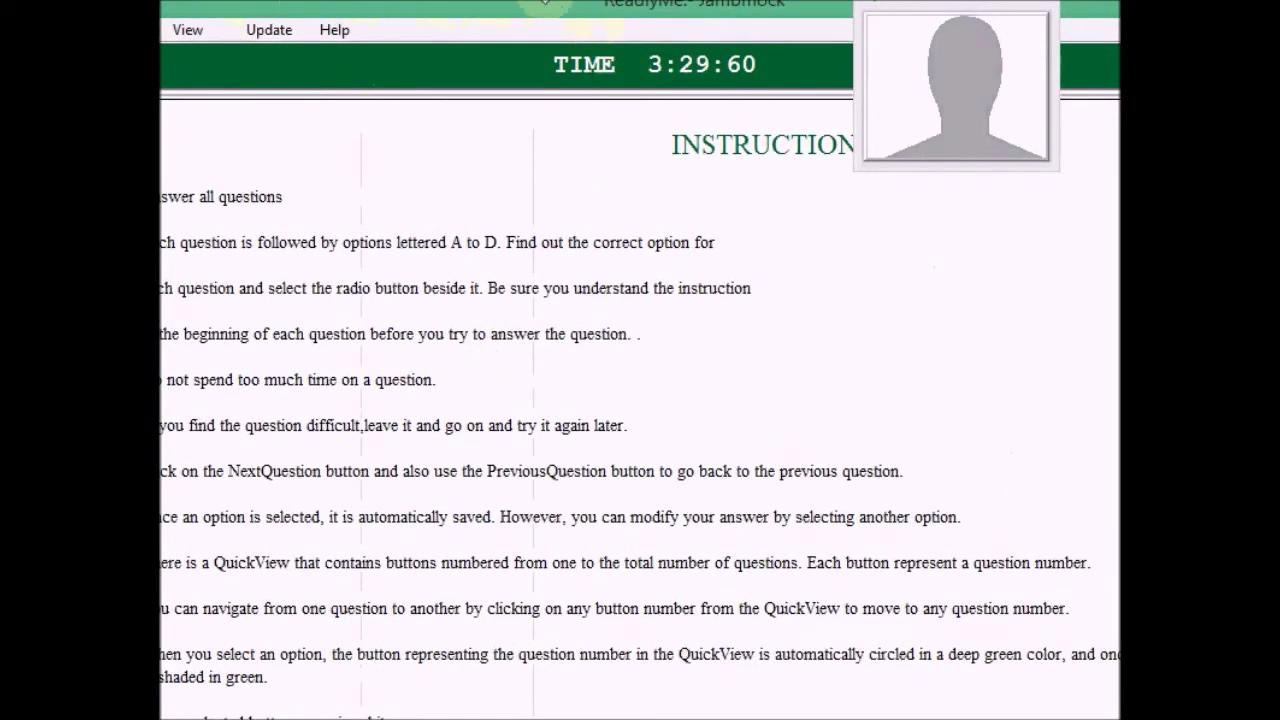
{"action": "left_click_drag", "start_coordinate": [540, 14], "coordinate": [634, 18]}
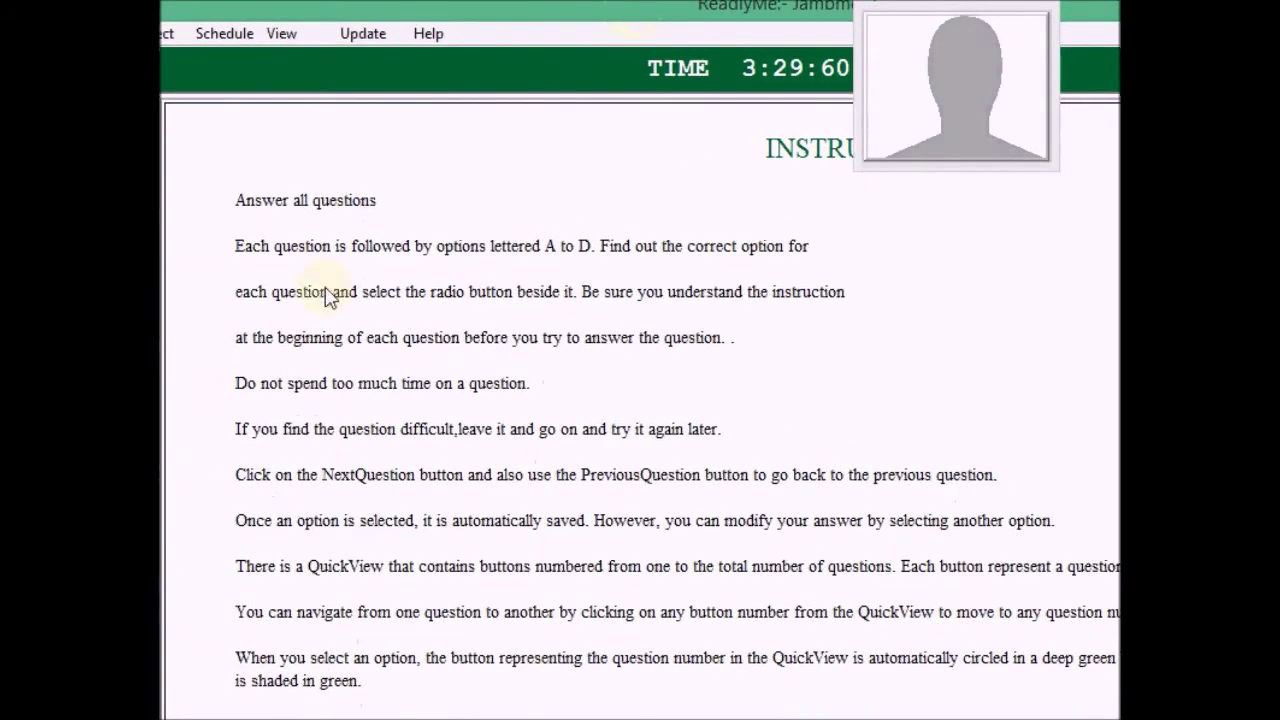
{"action": "left_click_drag", "start_coordinate": [539, 24], "coordinate": [209, 34]}
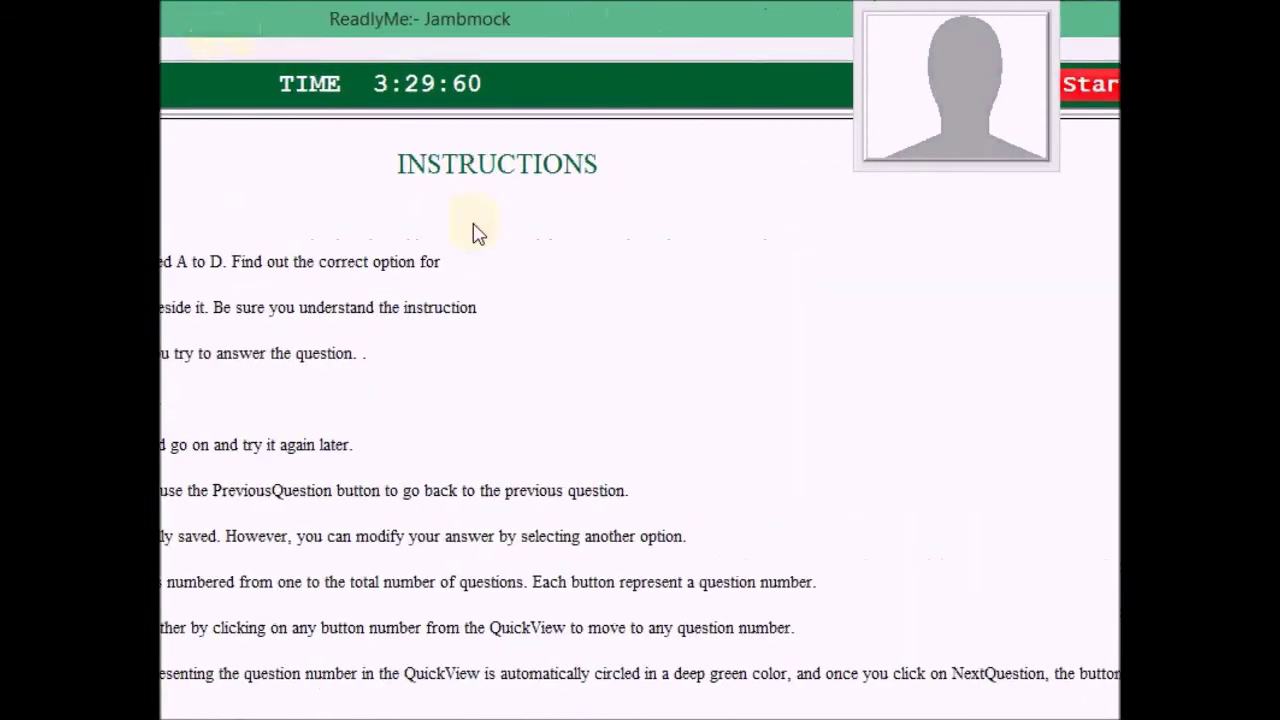
{"action": "left_click_drag", "start_coordinate": [609, 29], "coordinate": [260, 50]}
{"action": "left_click_drag", "start_coordinate": [313, 141], "coordinate": [943, 51]}
{"action": "left_click_drag", "start_coordinate": [554, 57], "coordinate": [763, 14]}
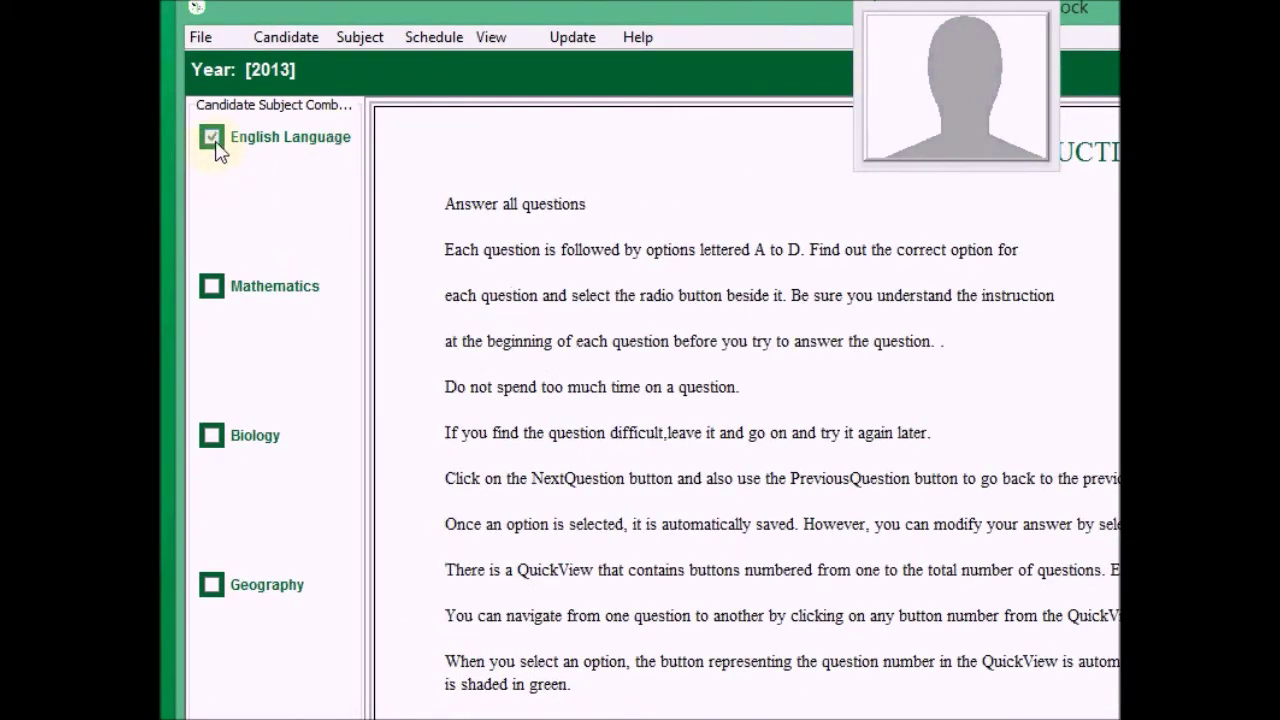
Tick English Language in the subject list and shift the window back to the instructions
{"action": "left_click", "coordinate": [212, 138]}
{"action": "left_click_drag", "start_coordinate": [523, 17], "coordinate": [162, 35]}
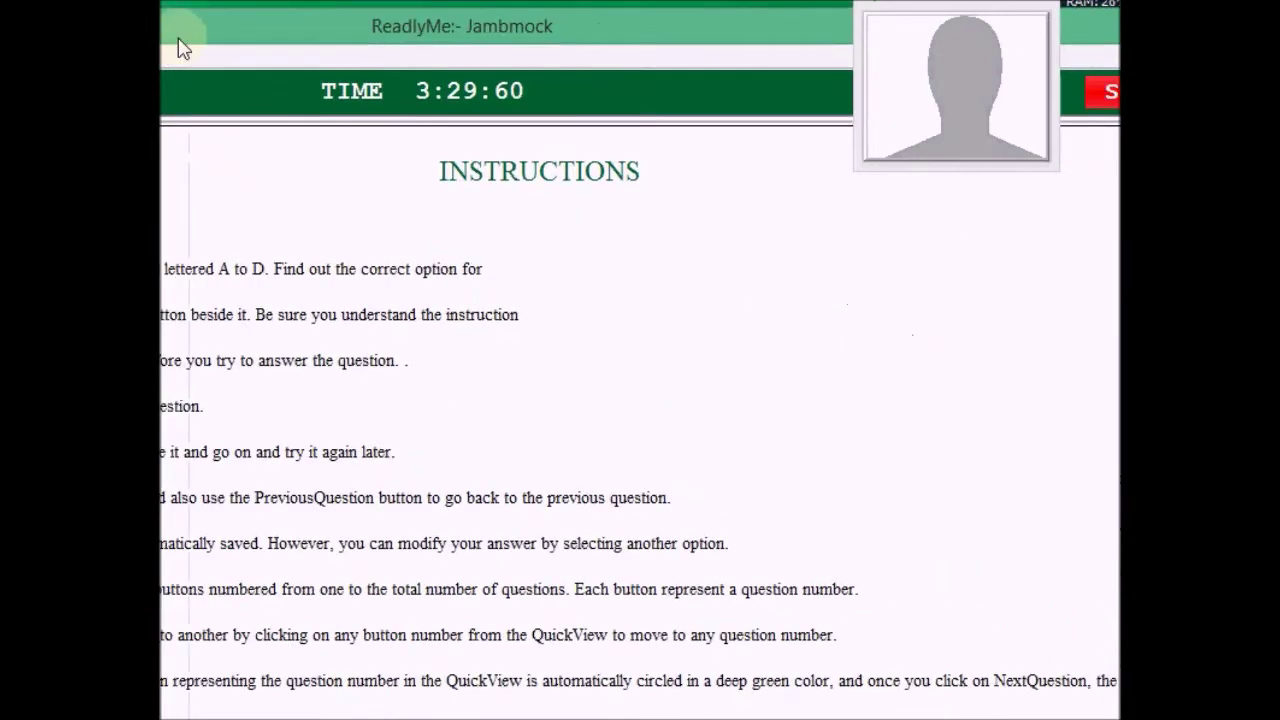
{"action": "left_click_drag", "start_coordinate": [489, 34], "coordinate": [46, 64]}
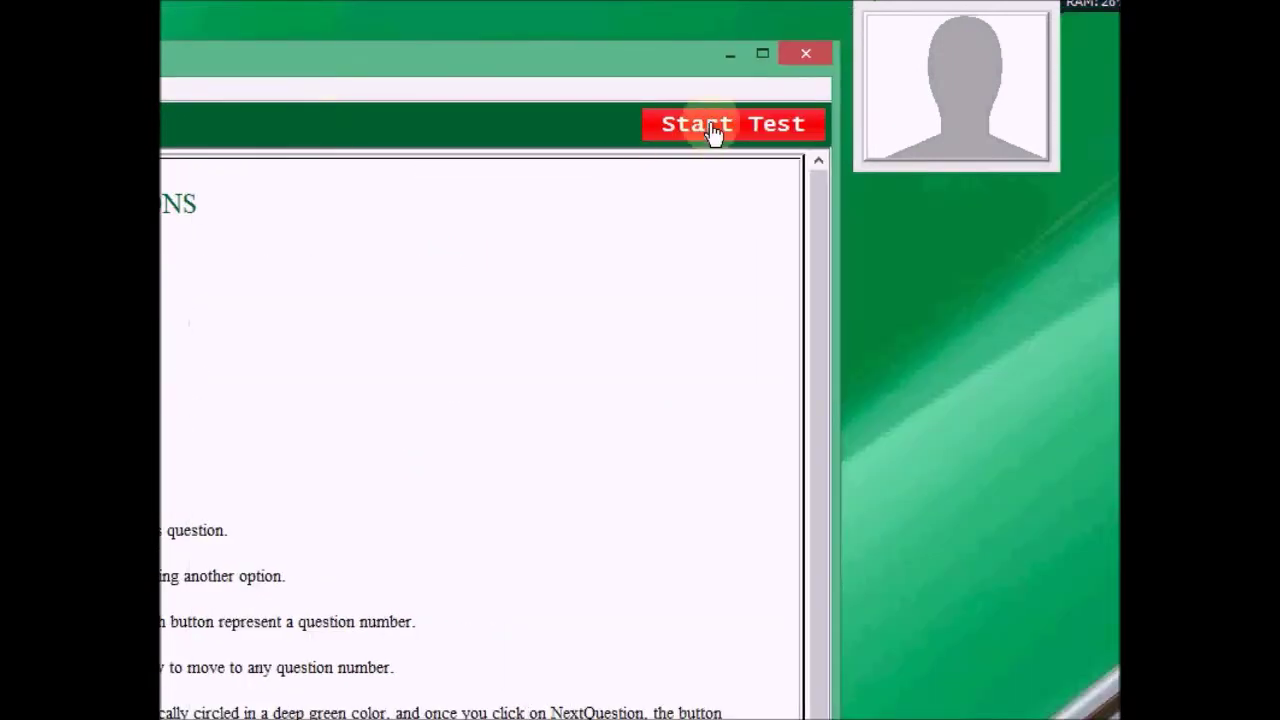
Start the 2013 mock test and maximize the window showing English Passage I
{"action": "left_click", "coordinate": [713, 134]}
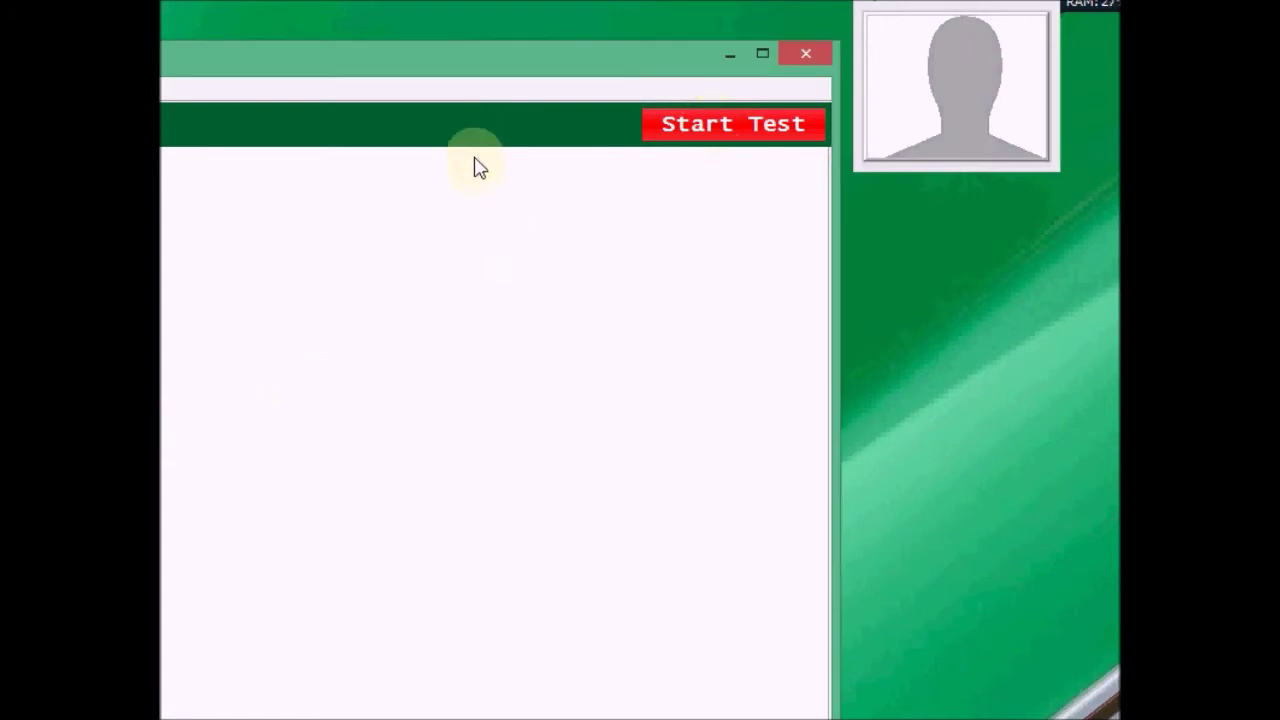
{"action": "double_click", "coordinate": [426, 66]}
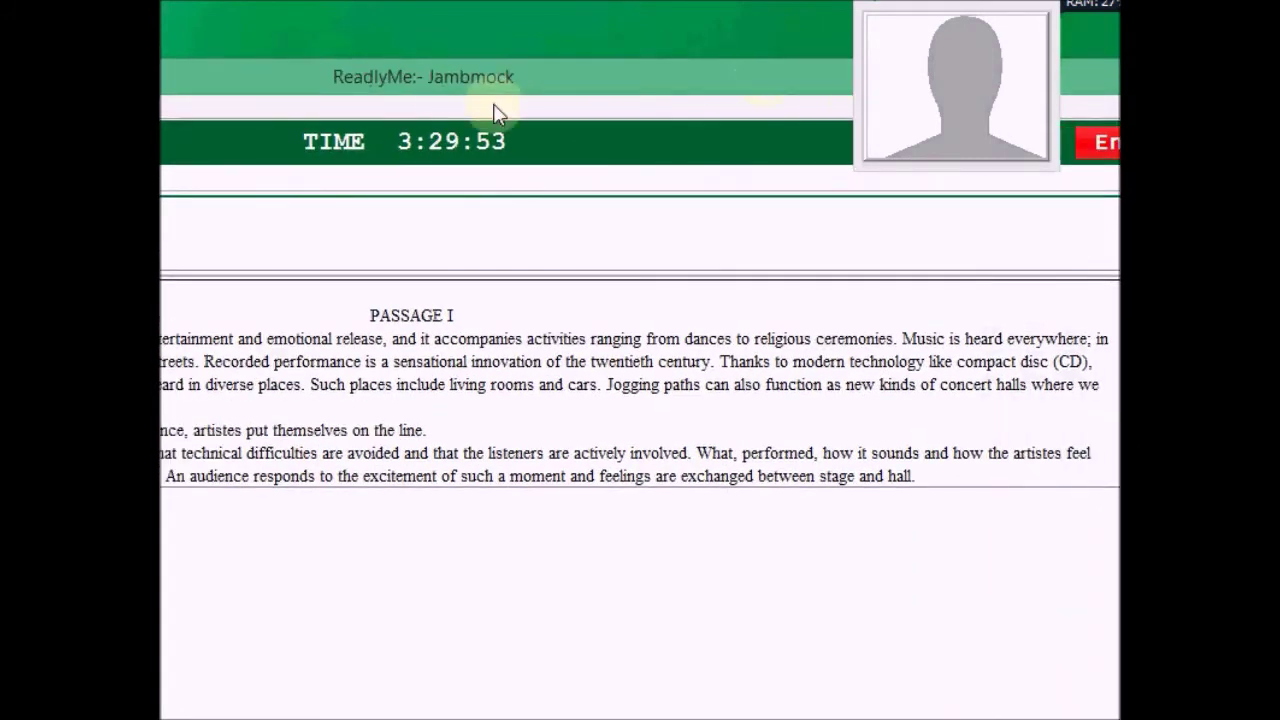